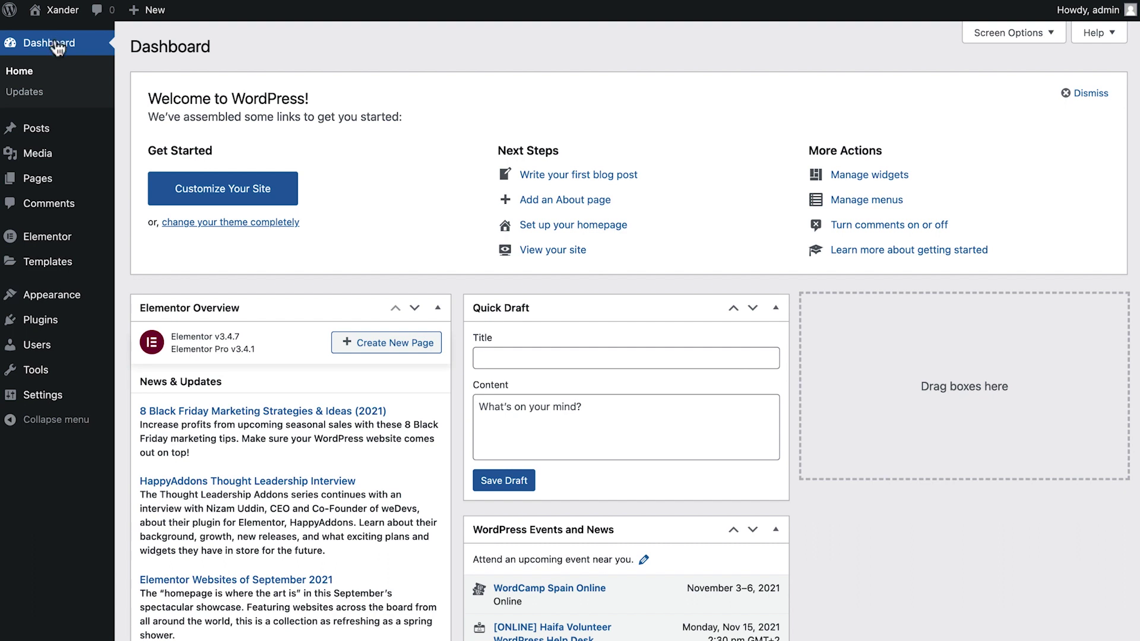
- Filter the Kit Library to the Blog tag by searching 'blog' under TAGS
mouse_move(59, 132)
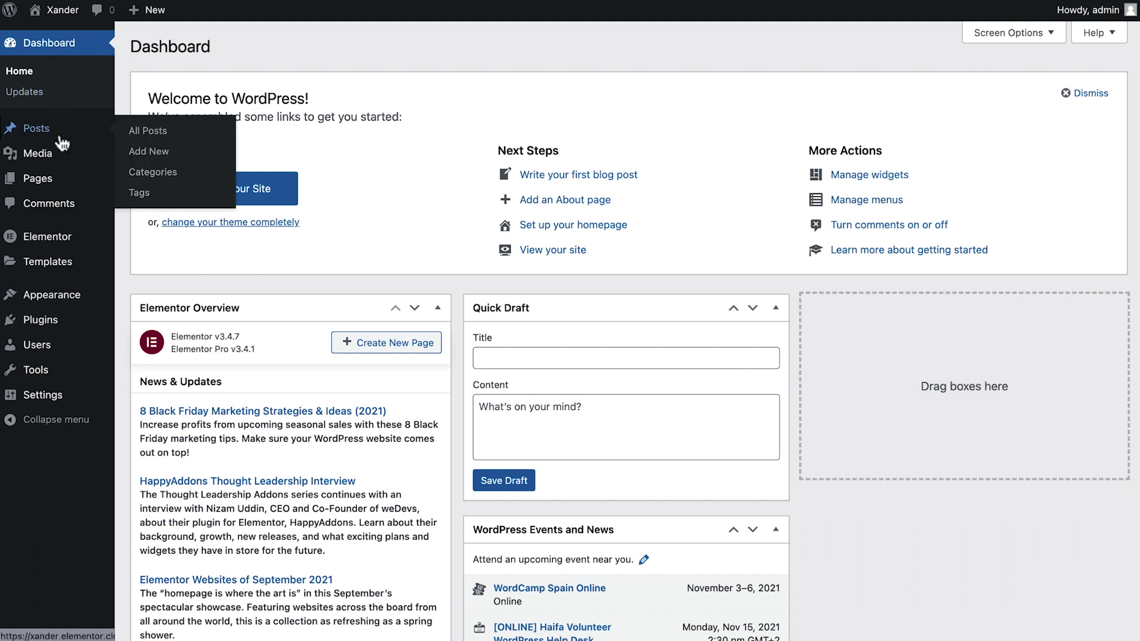
mouse_move(63, 166)
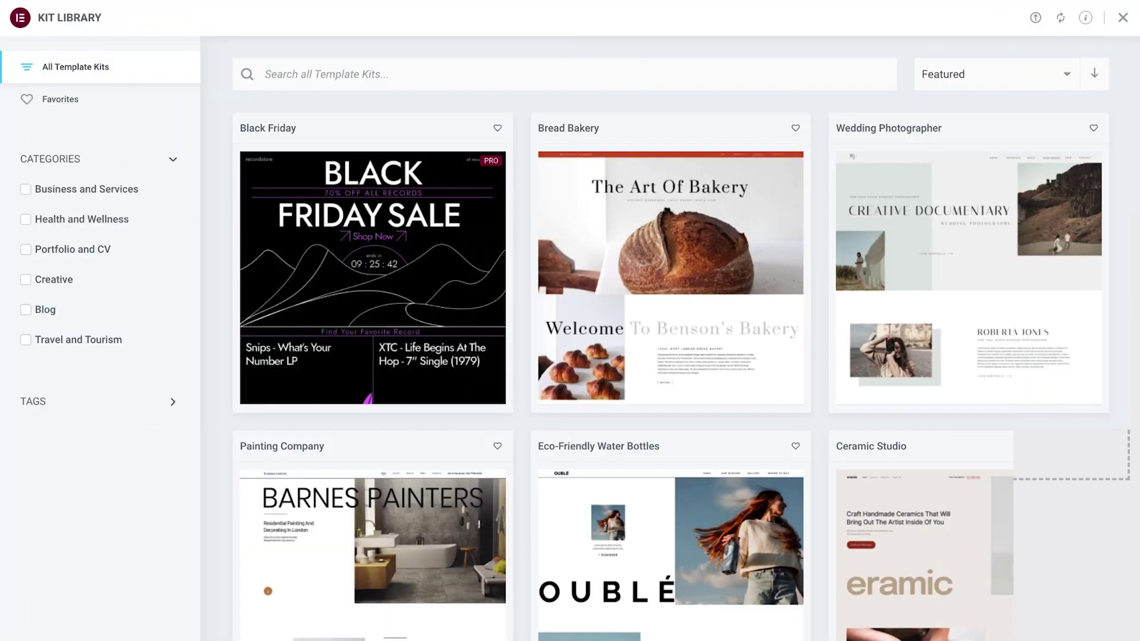
scroll(683, 357, "down", 1)
scroll(682, 356, "down", 4)
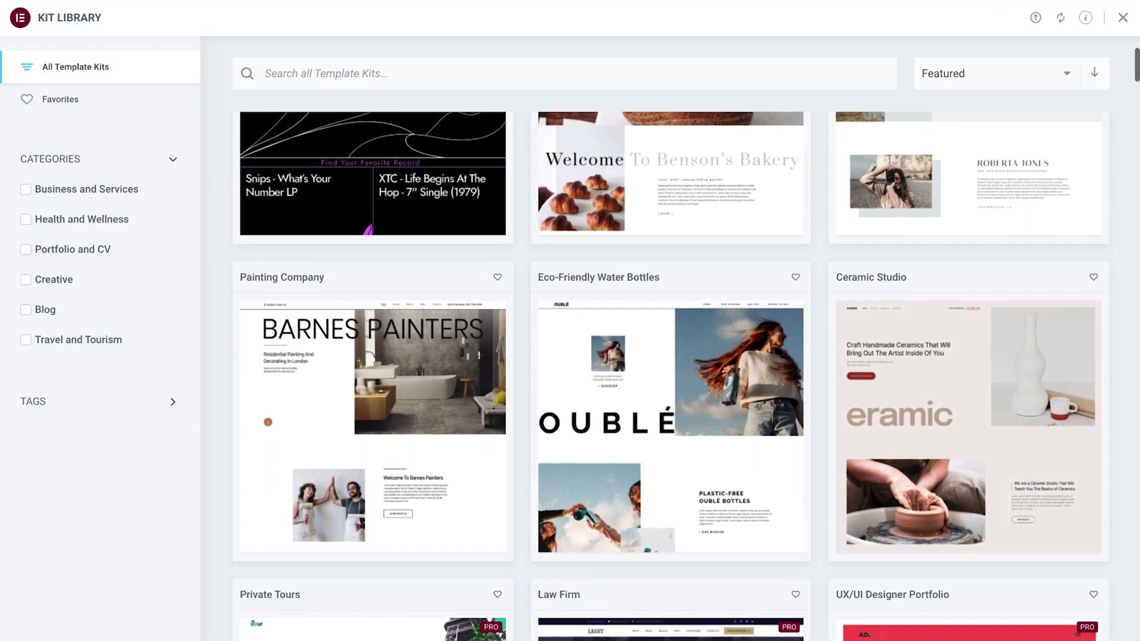
scroll(682, 357, "down", 3)
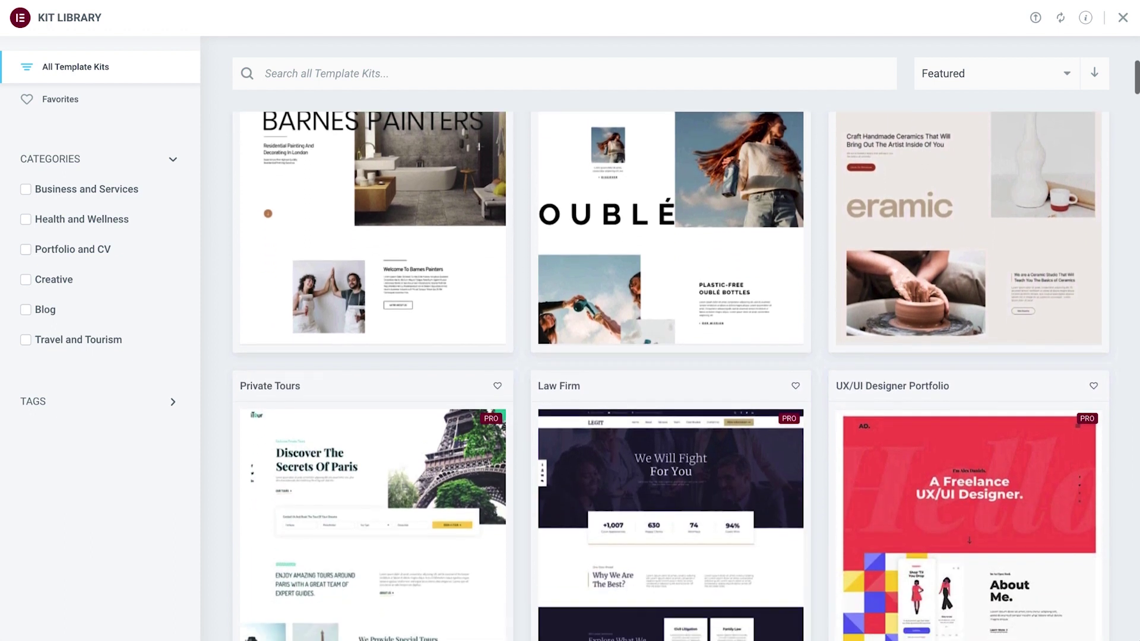
left_click(36, 401)
left_click(43, 432)
type("blog")
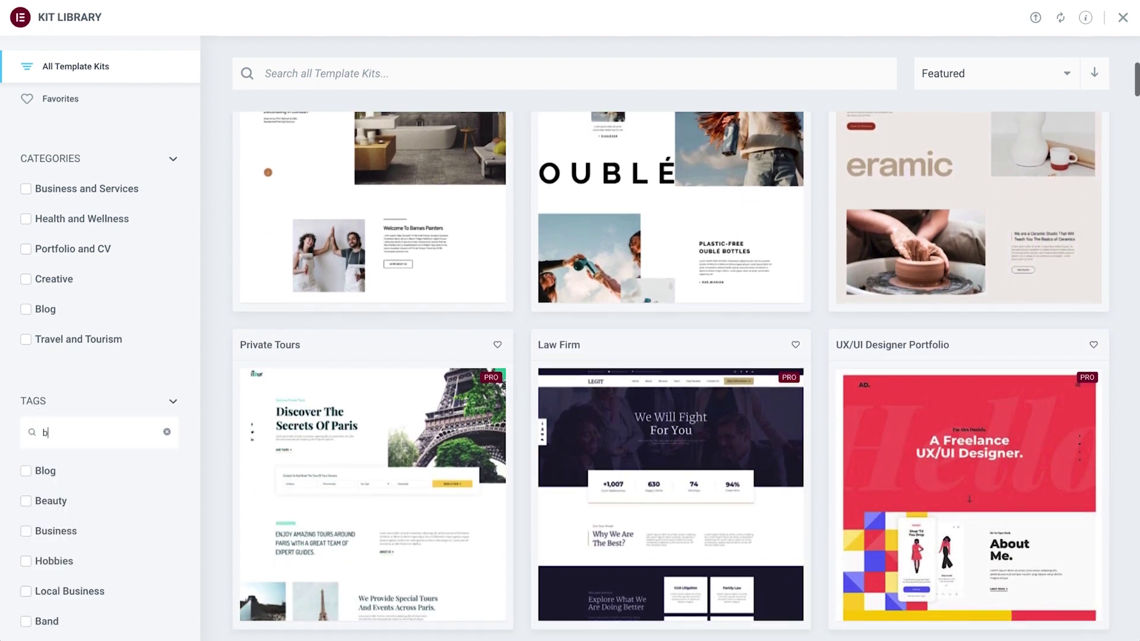
left_click(34, 471)
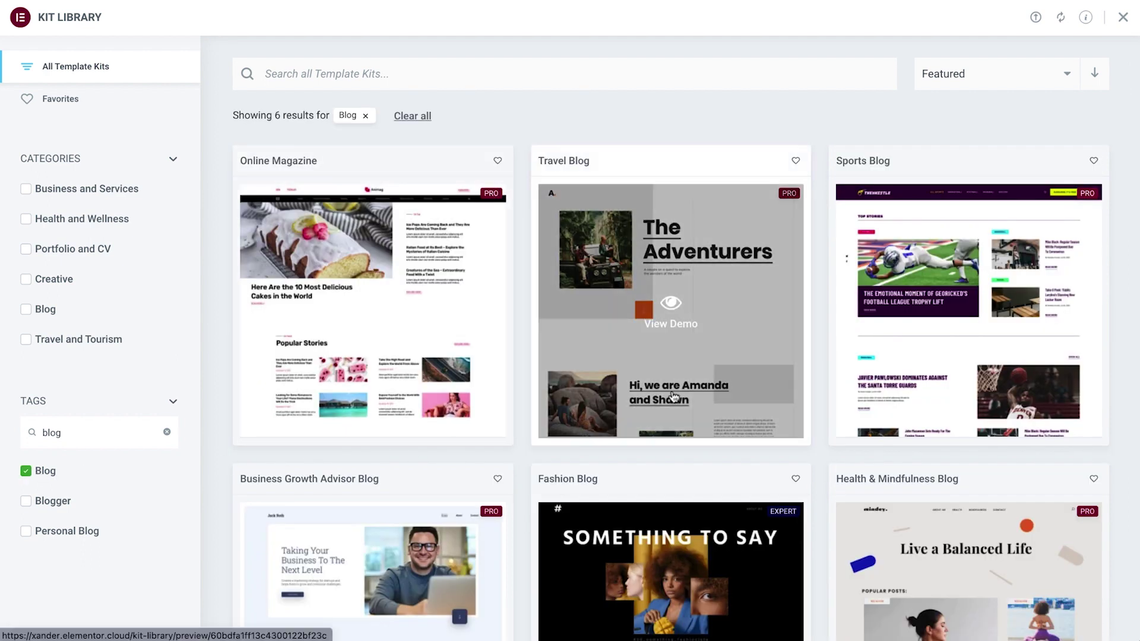
- Preview the Travel Blog kit demo and read its 'Exploring the wonders of Iceland' post
left_click(673, 396)
scroll(674, 396, "down", 3)
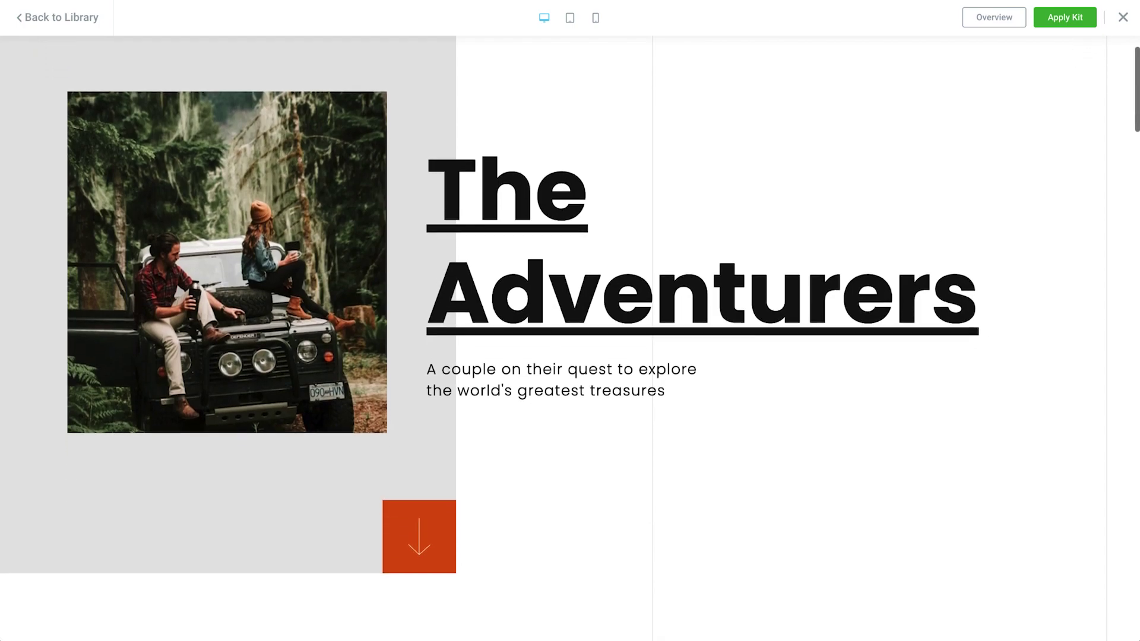
scroll(570, 338, "down", 7)
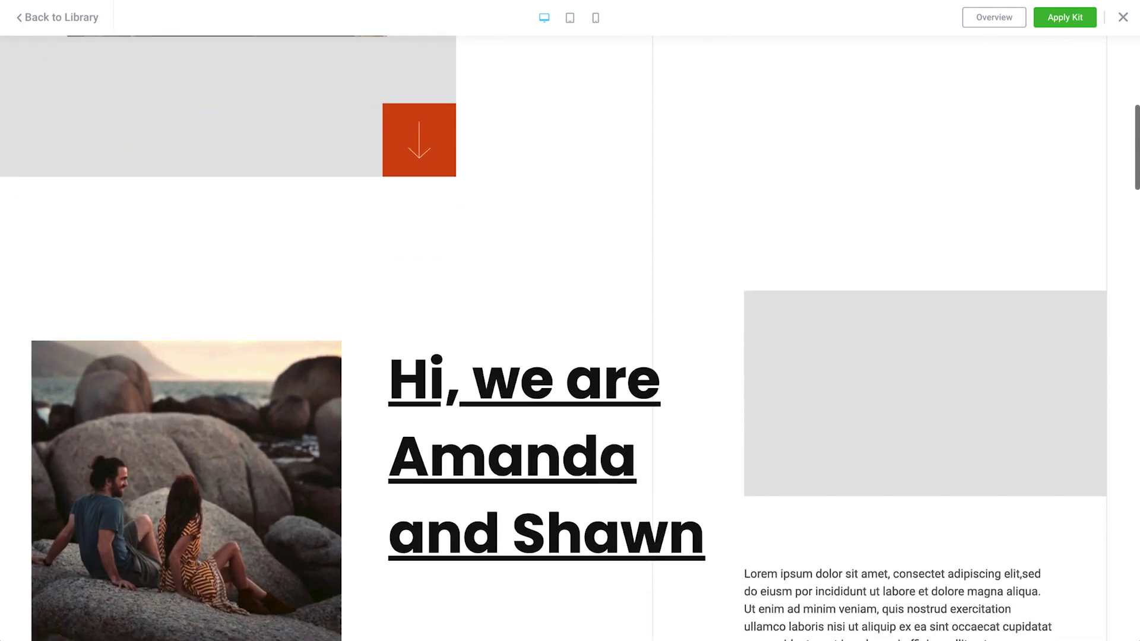
scroll(569, 338, "down", 7)
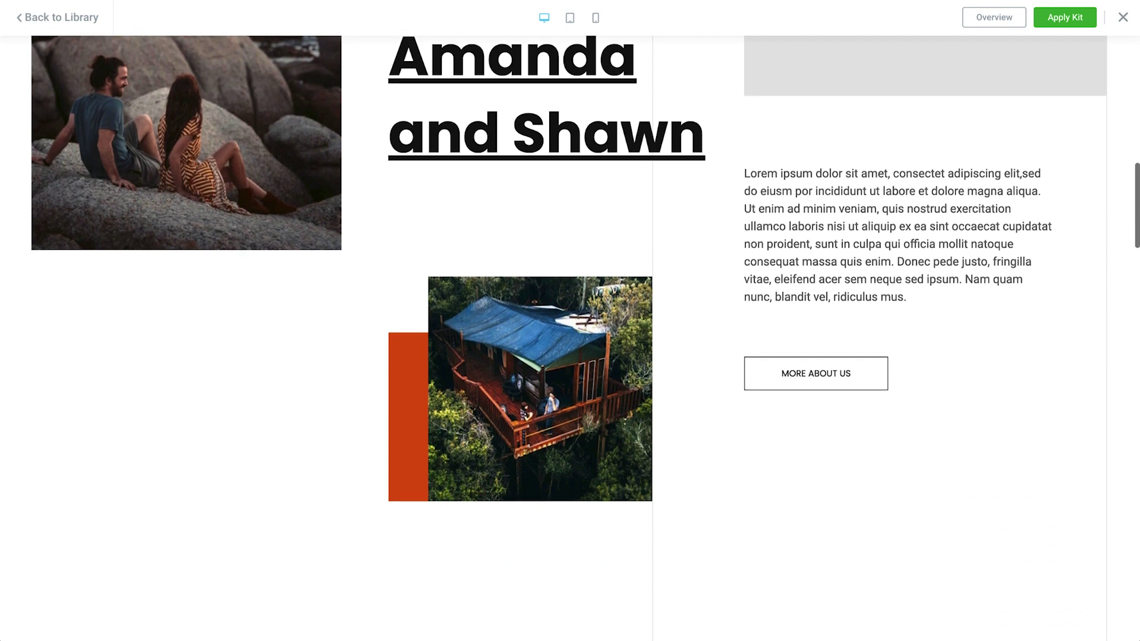
scroll(570, 338, "down", 7)
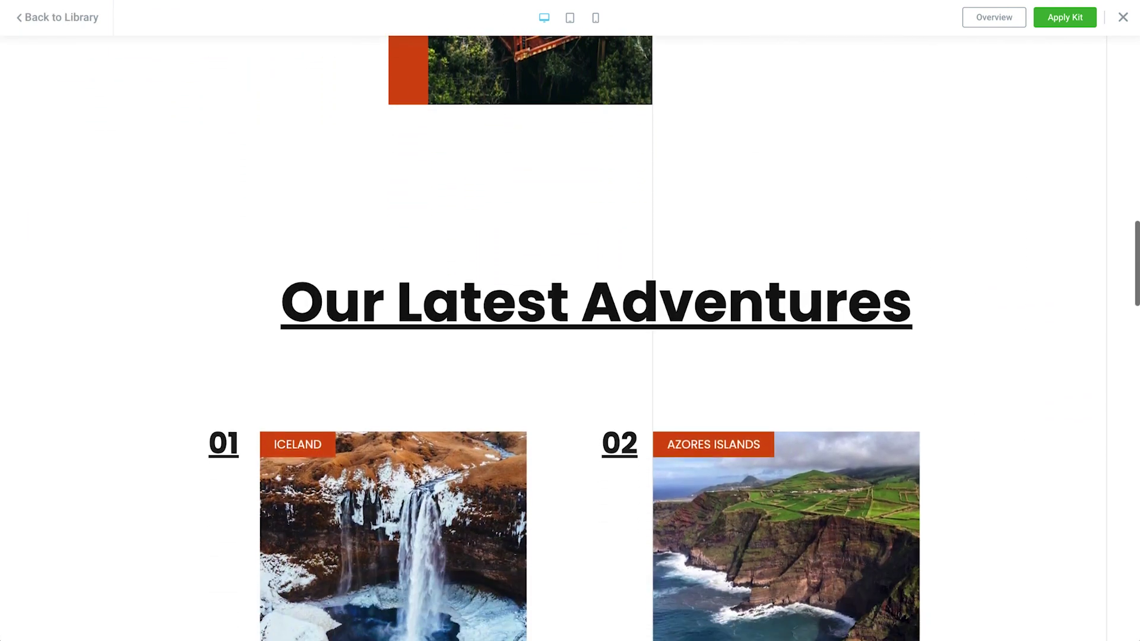
scroll(532, 571, "down", 5)
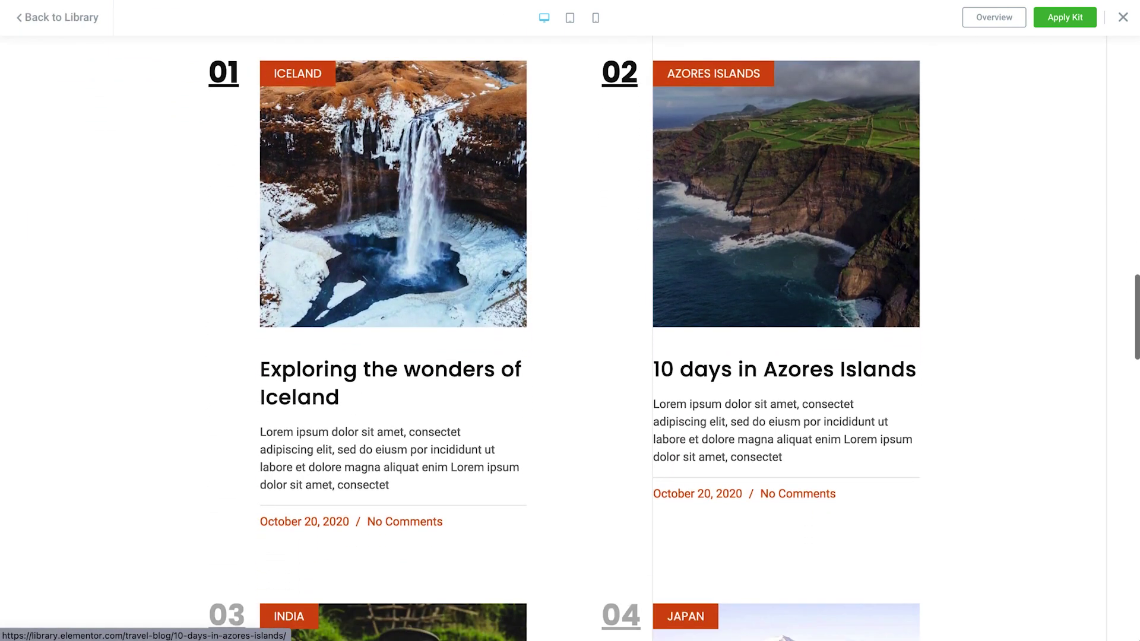
left_click(388, 300)
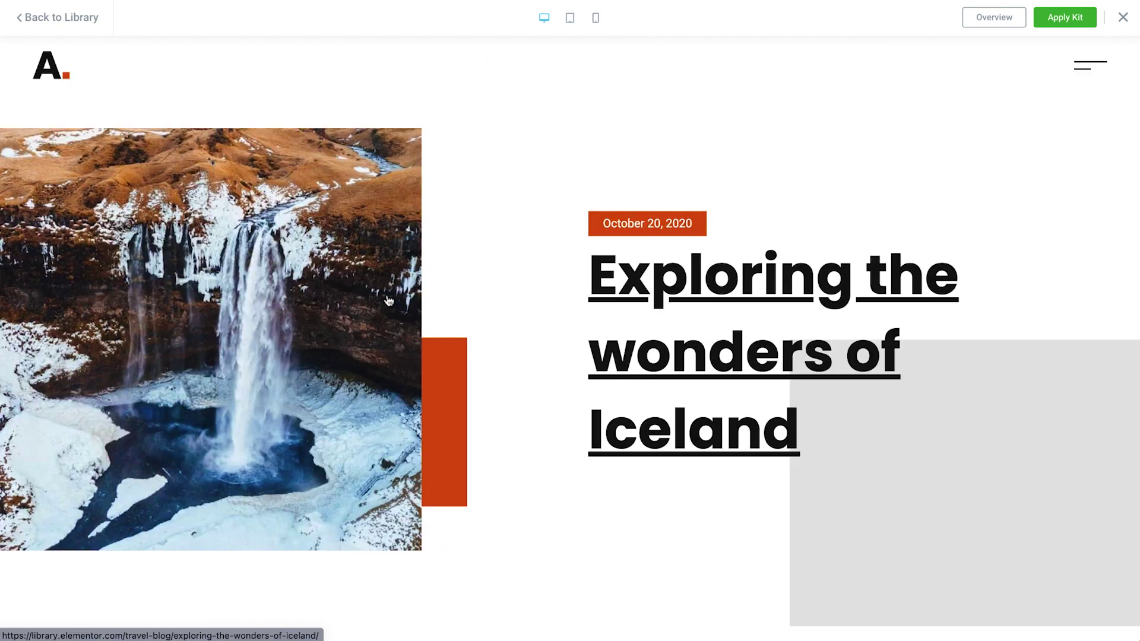
scroll(386, 294, "down", 7)
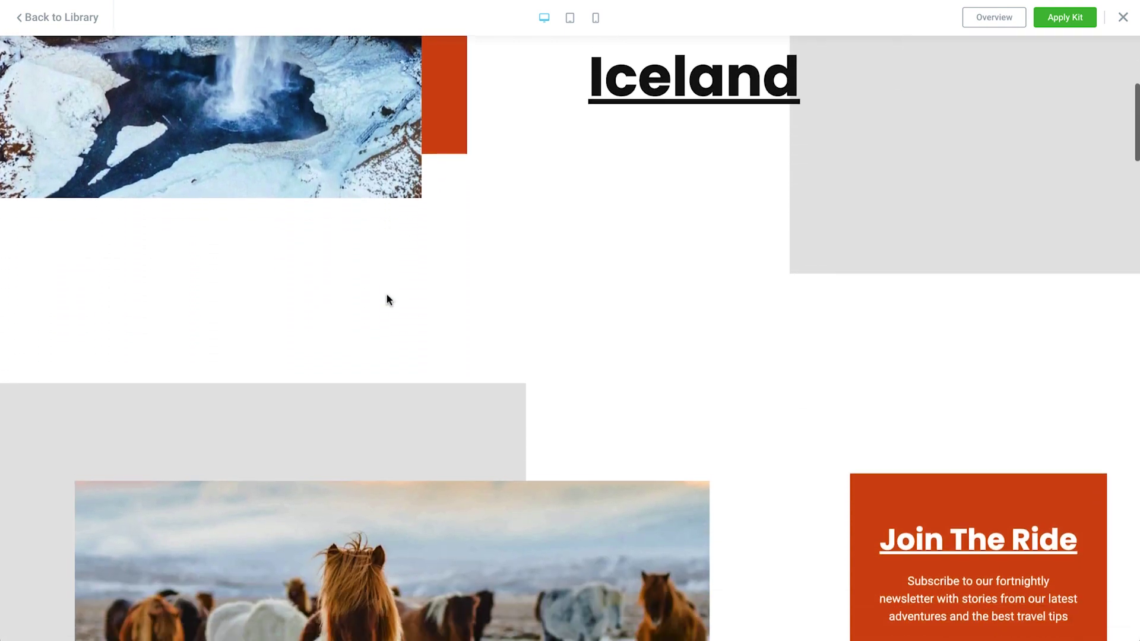
scroll(387, 299, "down", 7)
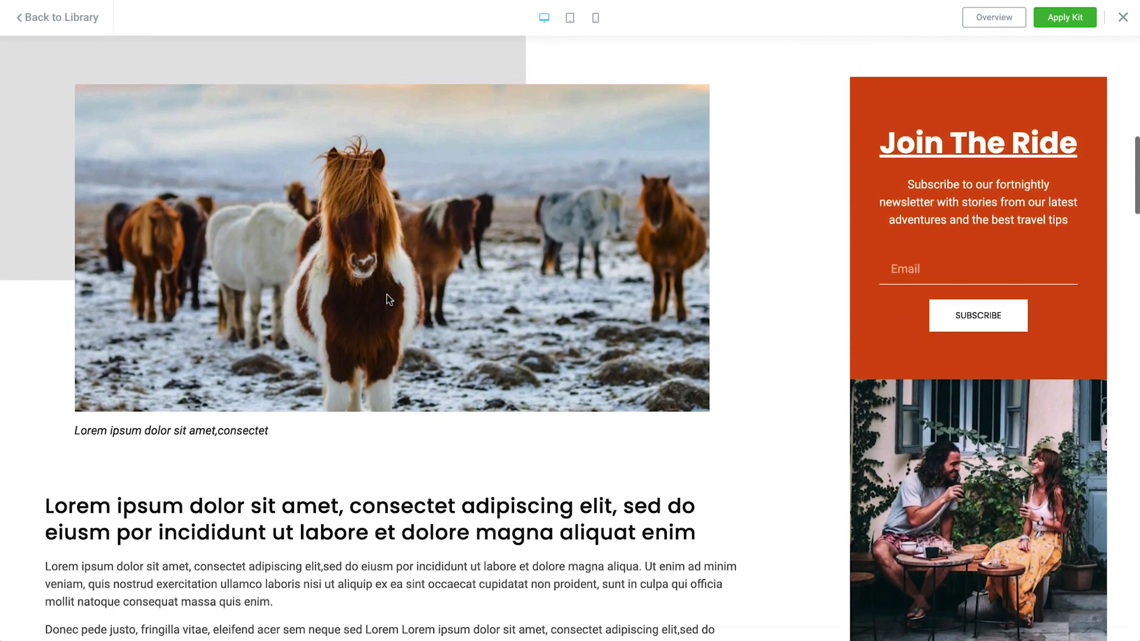
scroll(386, 294, "down", 7)
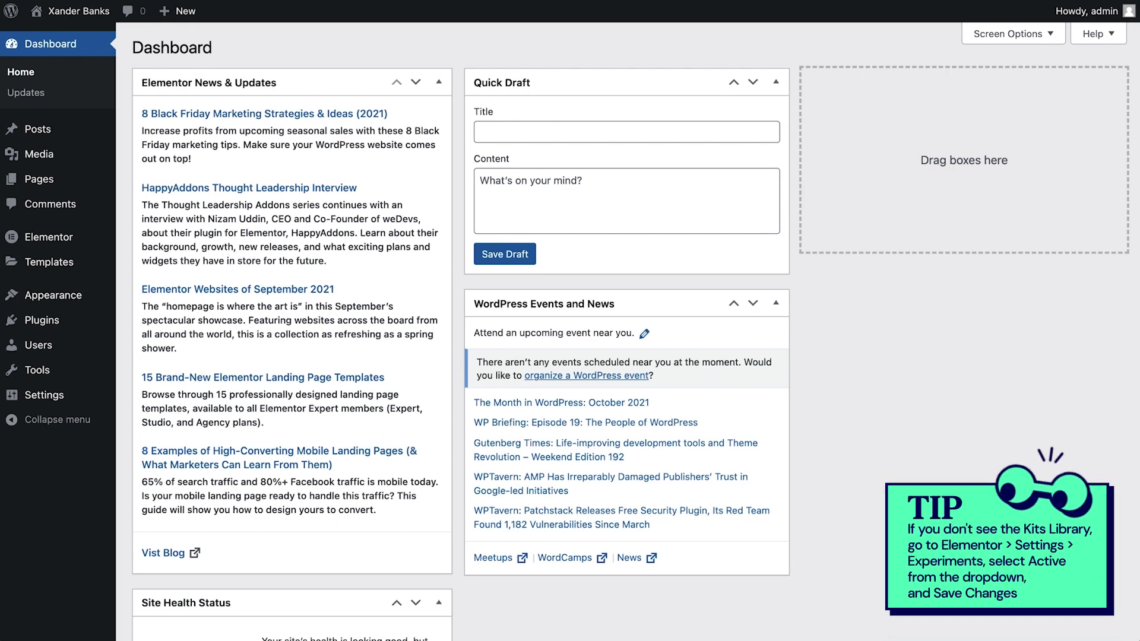
- Go to Templates > Kit Library in the admin sidebar
mouse_move(51, 262)
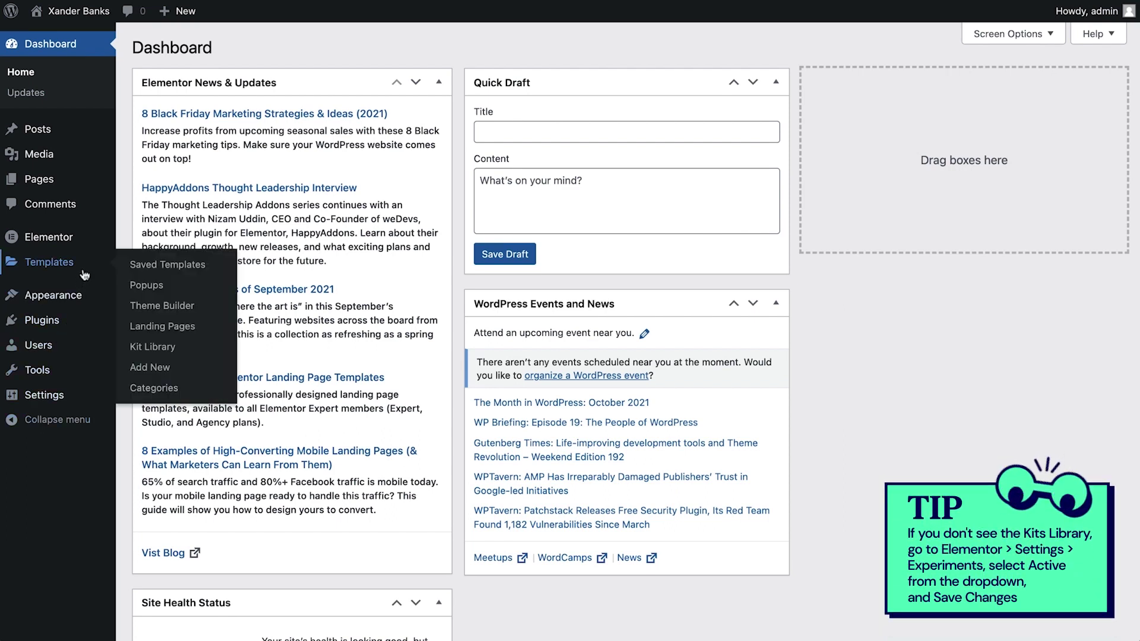
left_click(155, 346)
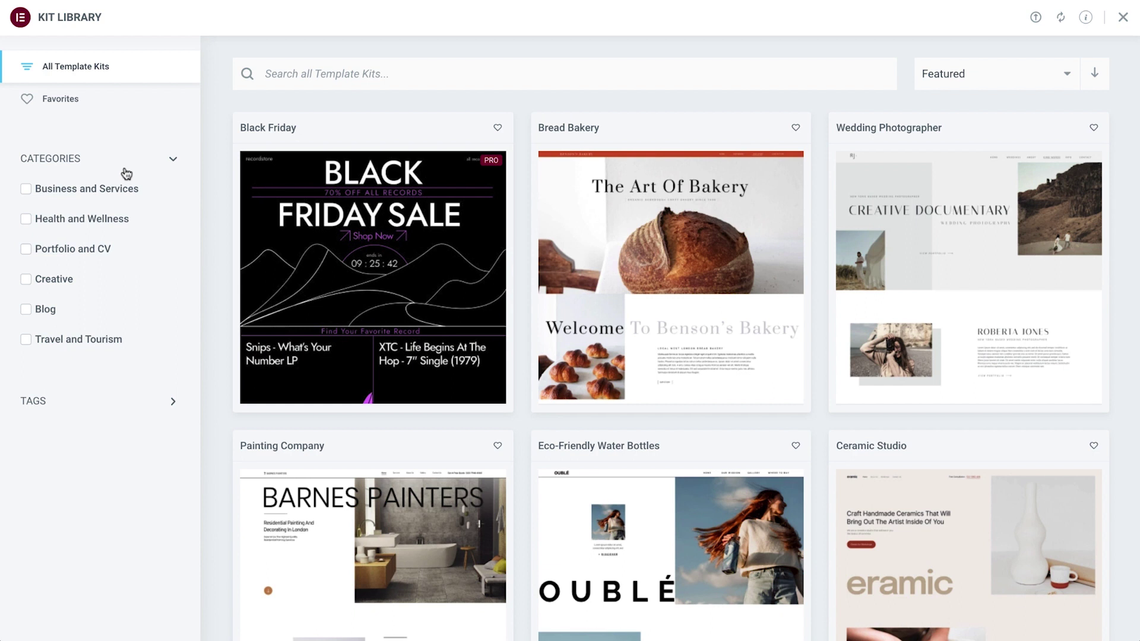
- Try the Business and Services and Health and Wellness category filters, then clear both
left_click(51, 194)
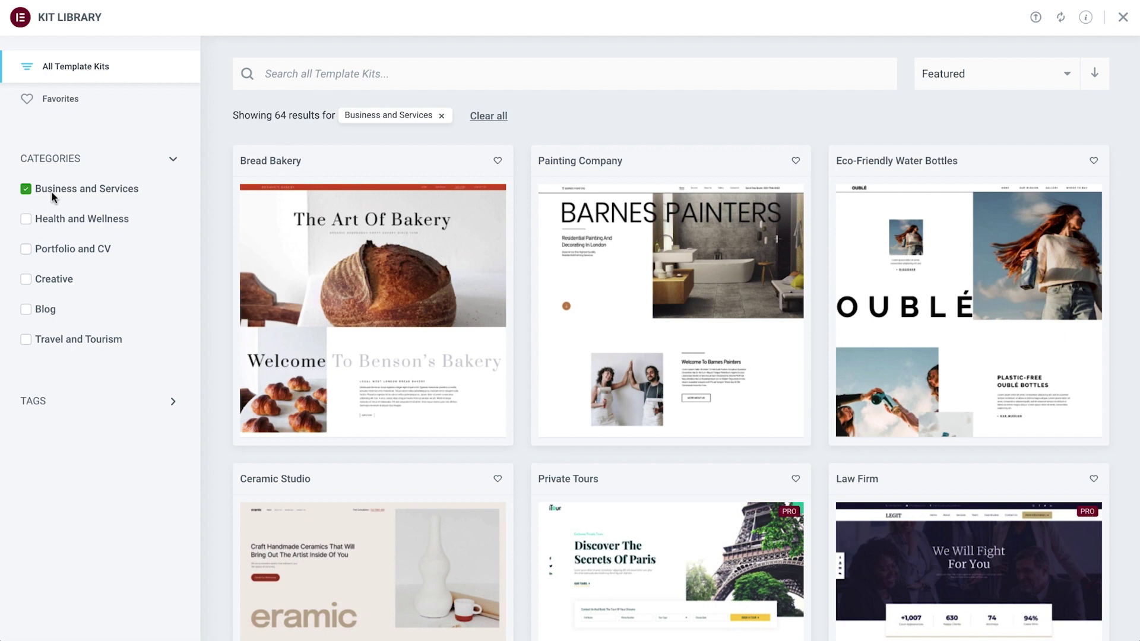
left_click(52, 195)
left_click(36, 221)
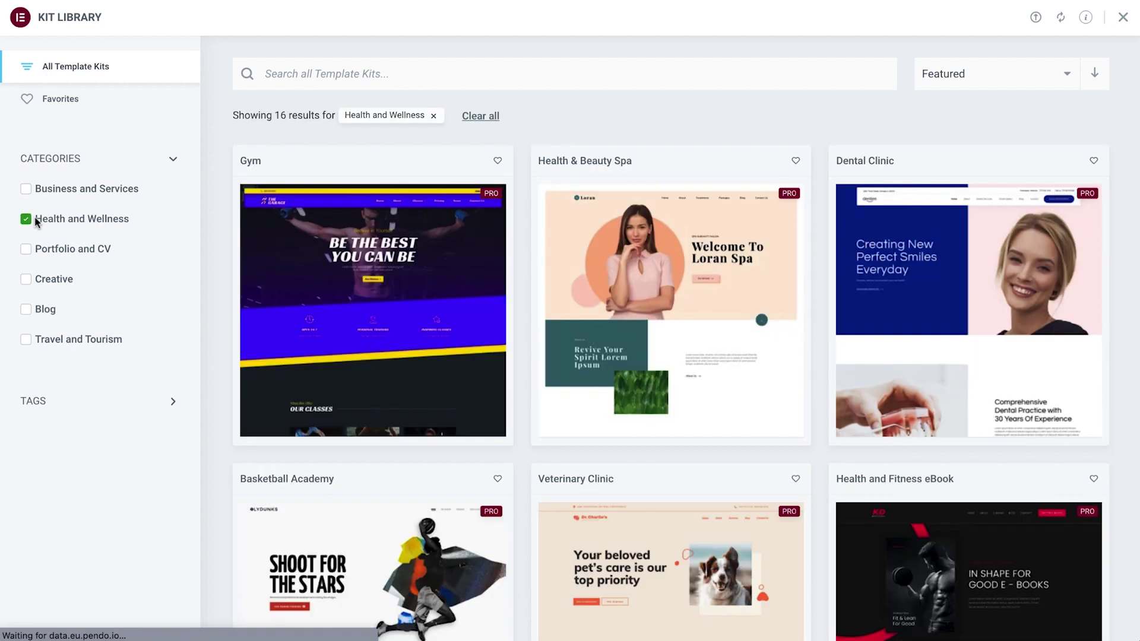
left_click(35, 220)
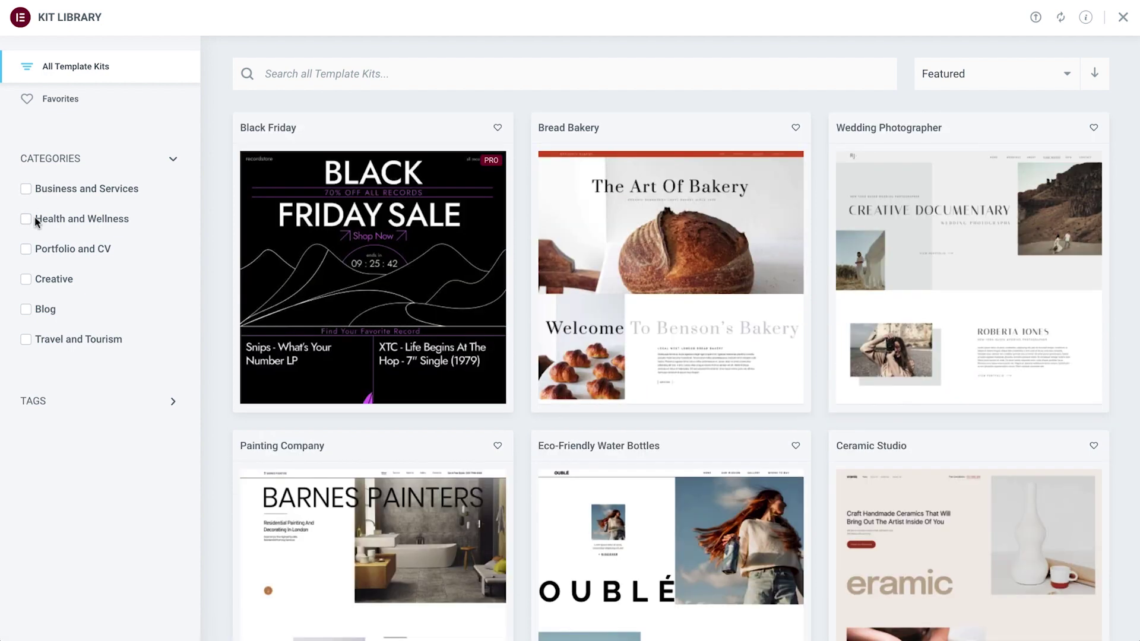
- Filter the kits to the Blog tag via a 'blog' tag search
left_click(36, 409)
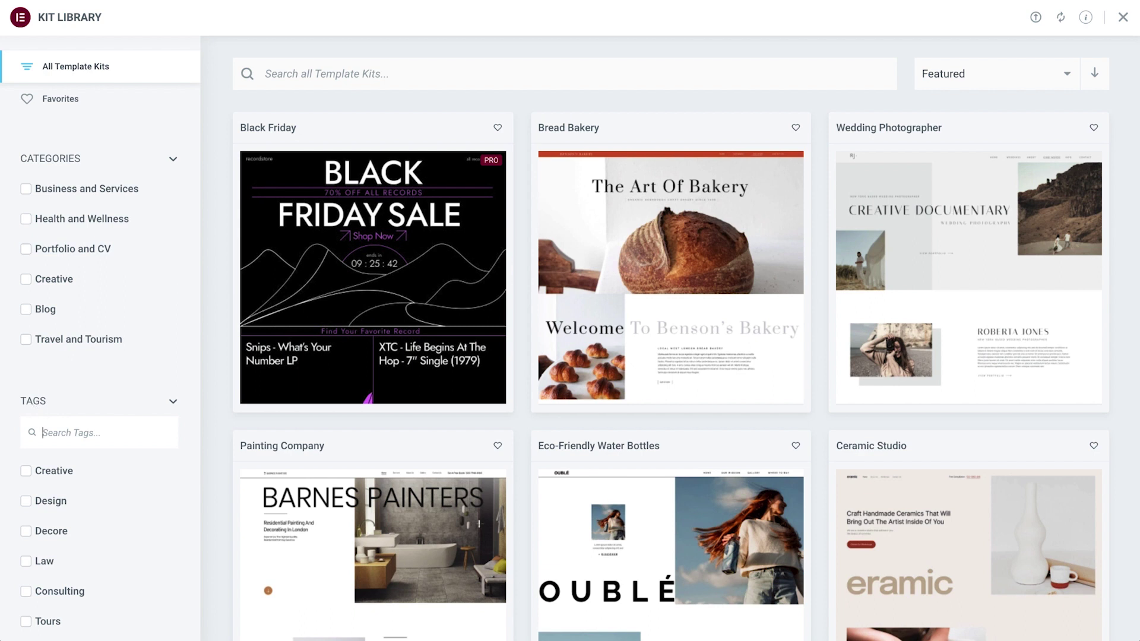
type("blog")
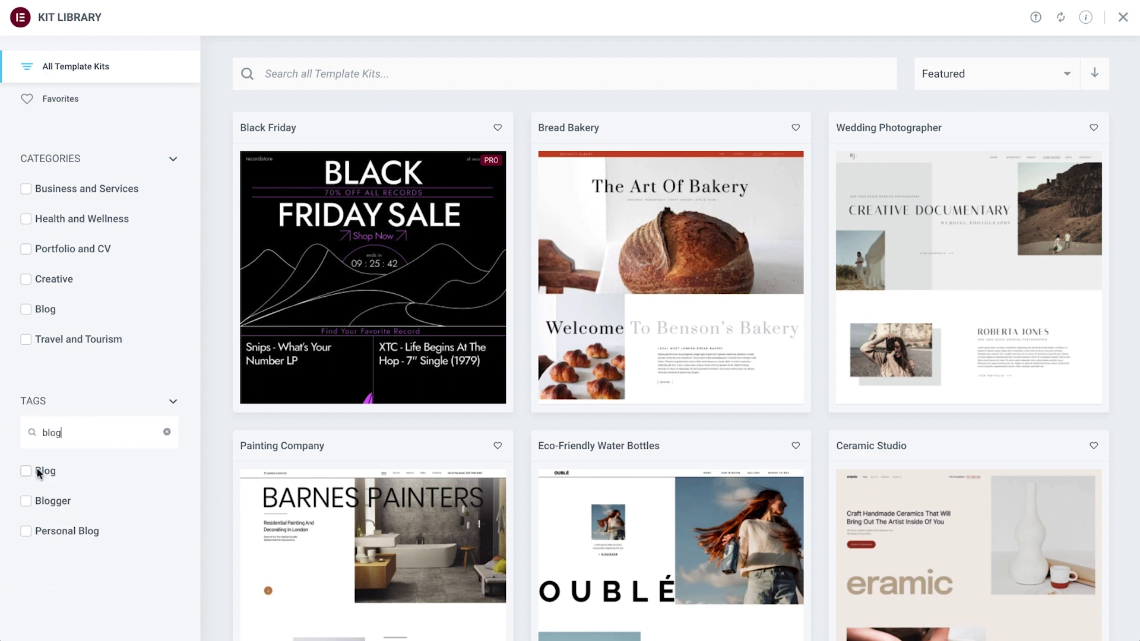
left_click(34, 468)
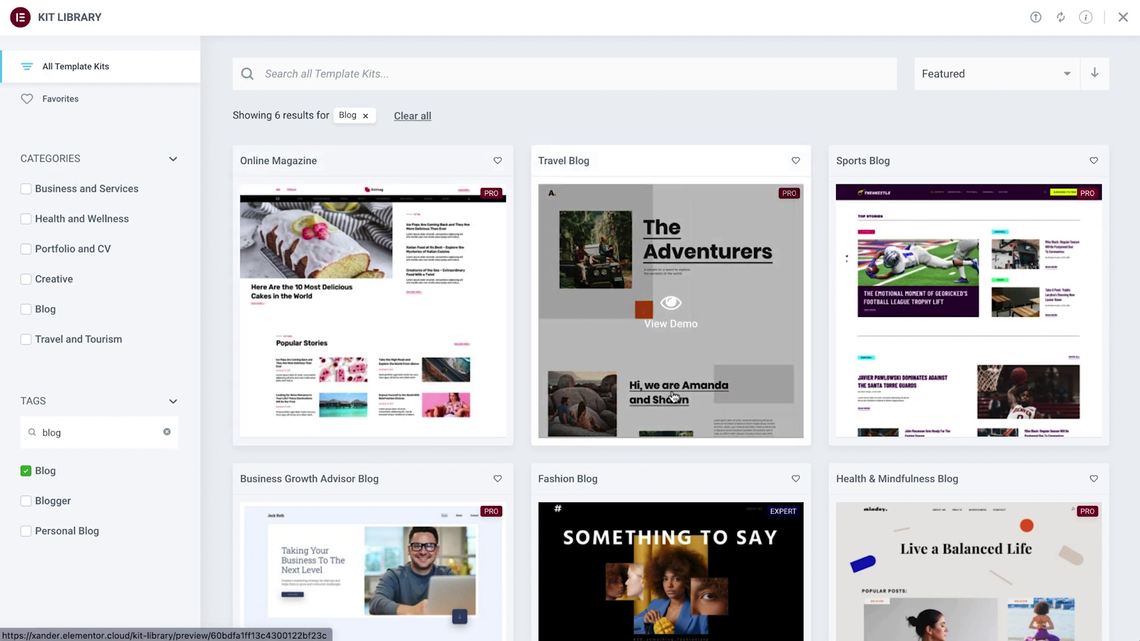
- Preview the Travel Blog kit's demo and scroll through it
left_click(674, 396)
scroll(673, 397, "down", 3)
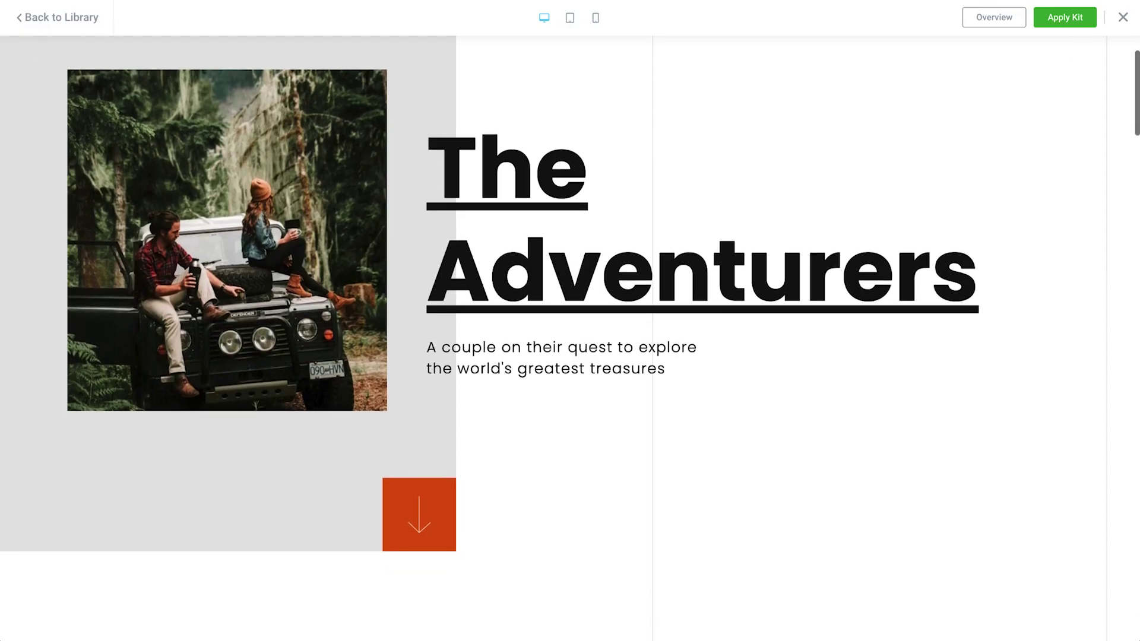
scroll(569, 338, "down", 9)
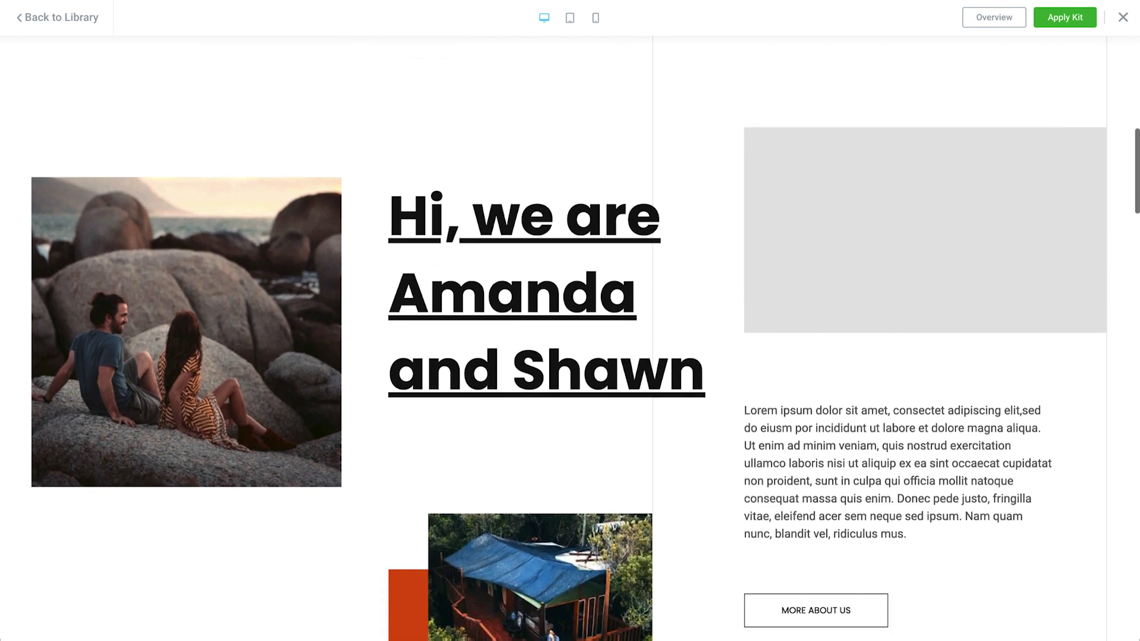
scroll(585, 338, "down", 9)
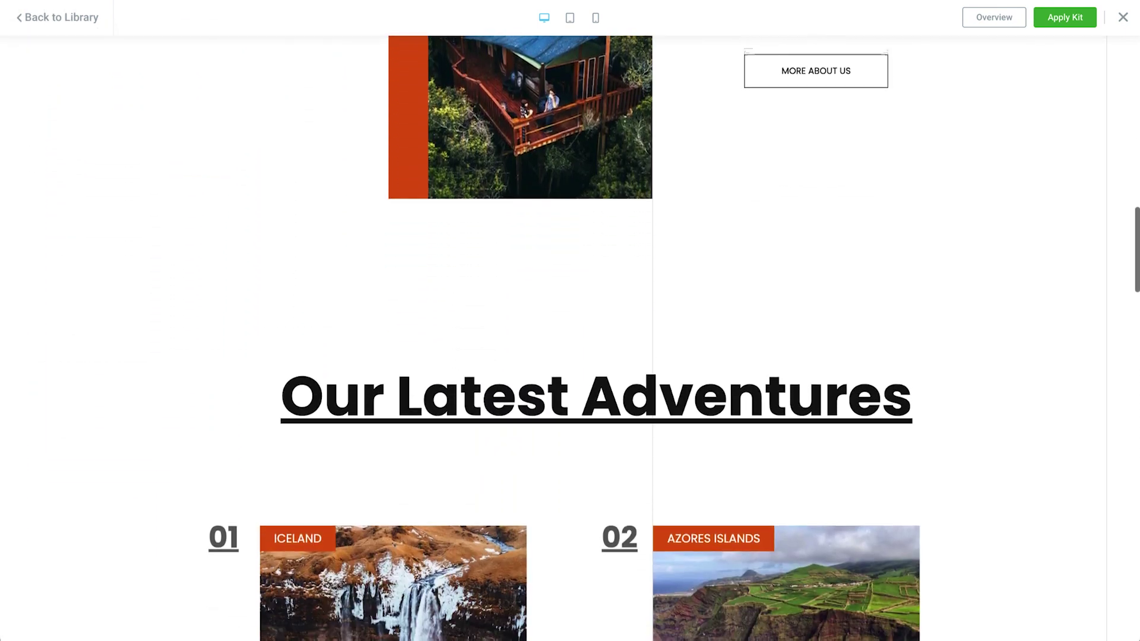
scroll(529, 567, "down", 6)
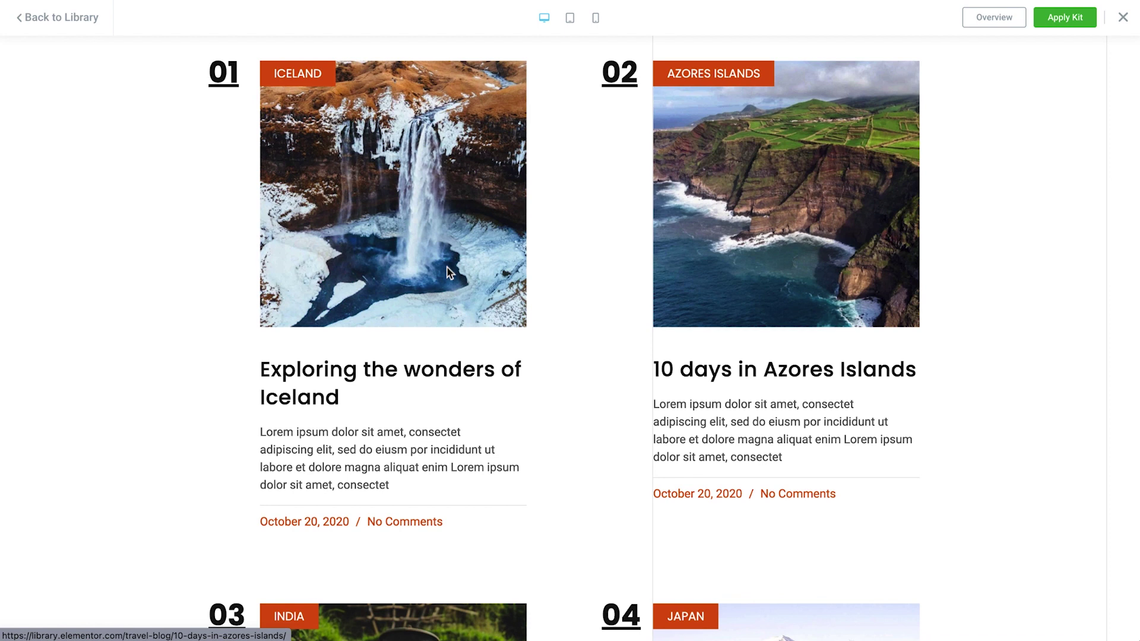
- Review the Travel Blog kit Overview and start applying the kit
left_click(1007, 26)
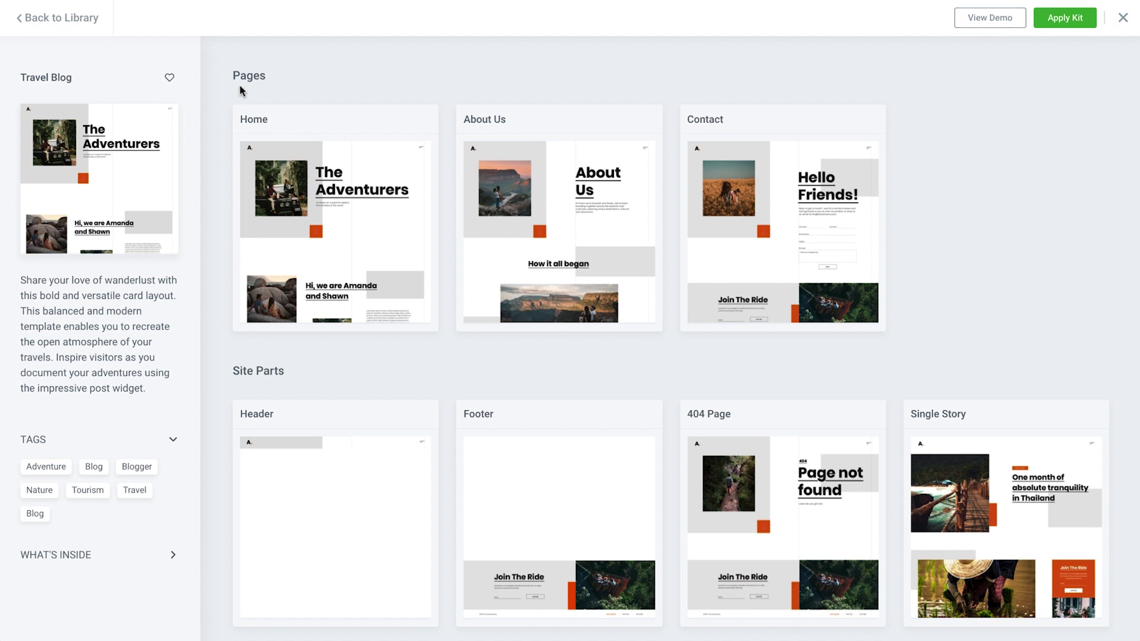
scroll(239, 84, "down", 5)
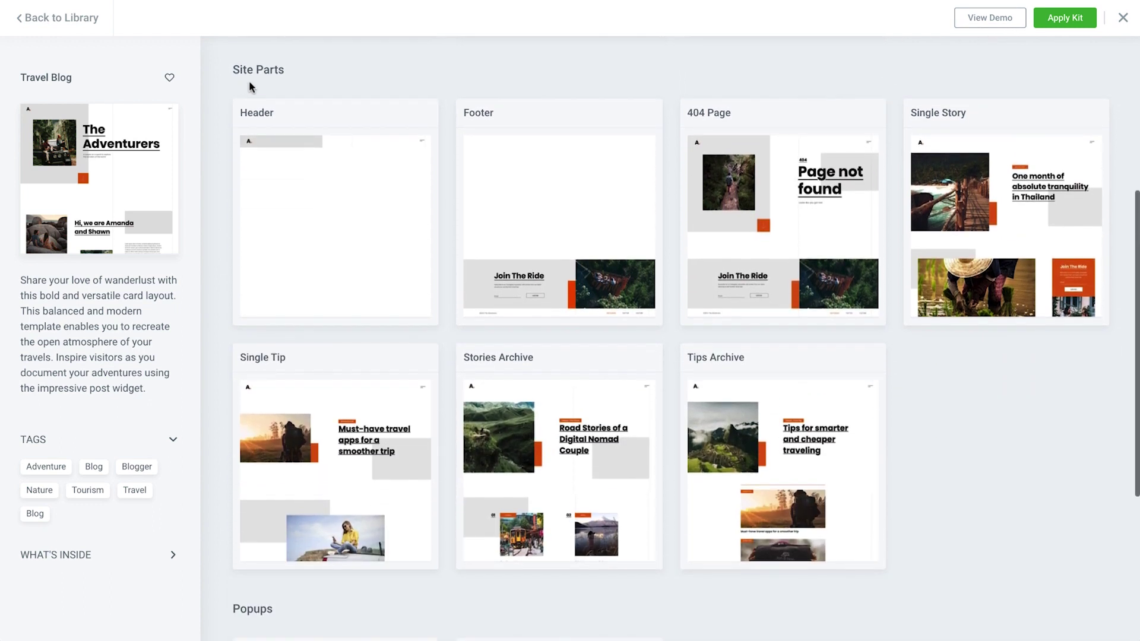
scroll(250, 88, "down", 5)
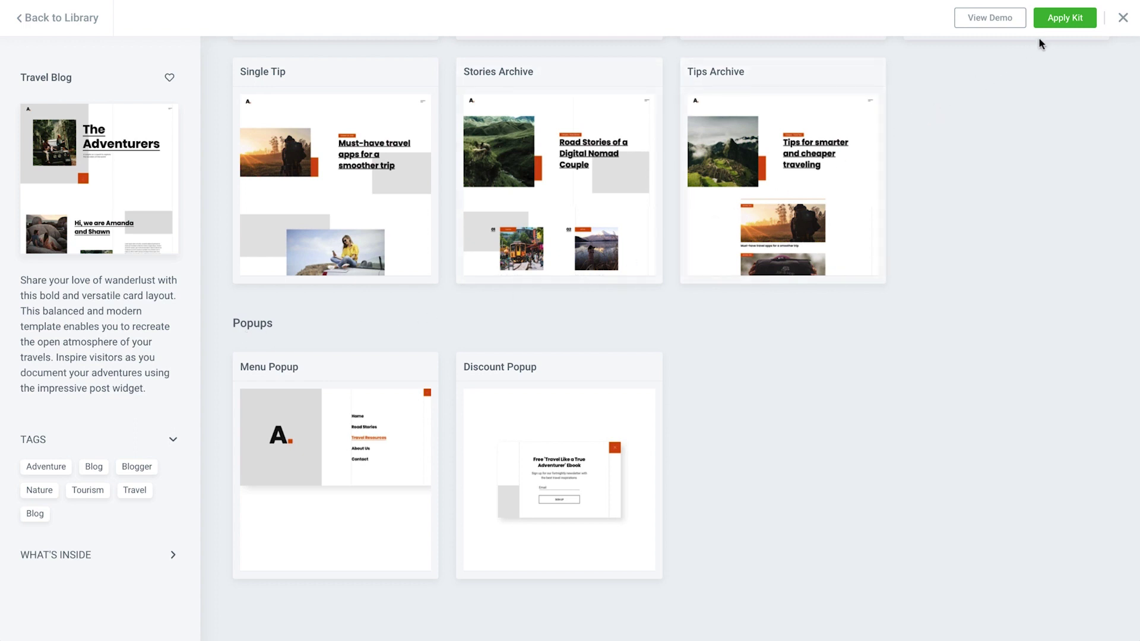
left_click(1055, 29)
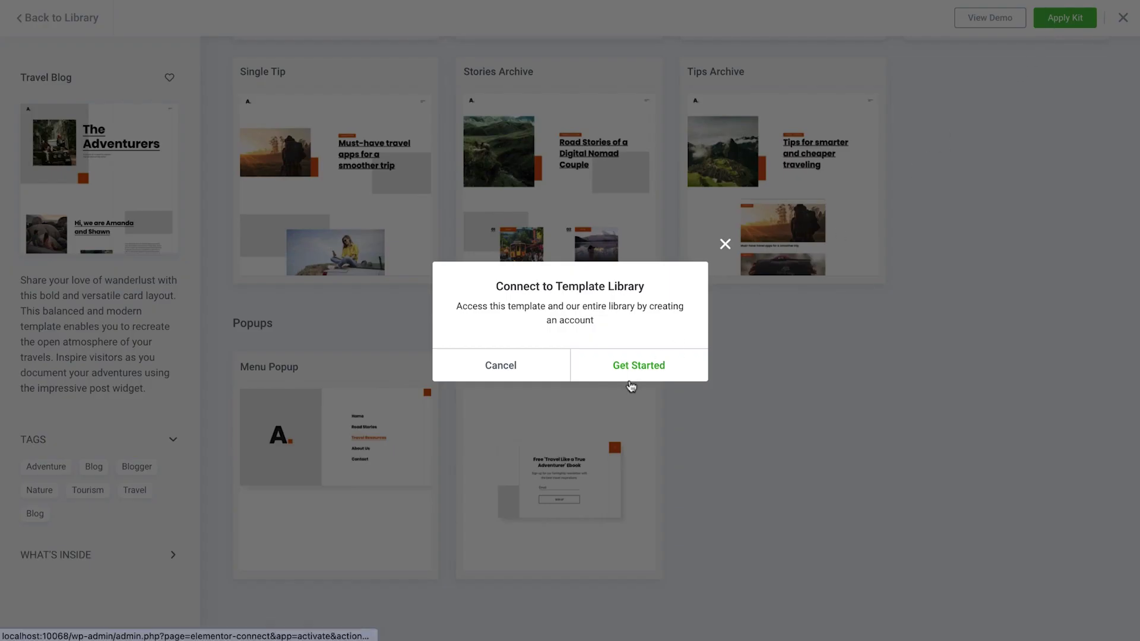
- Connect to the template library and import all Travel Blog kit components
left_click(663, 360)
left_click(570, 443)
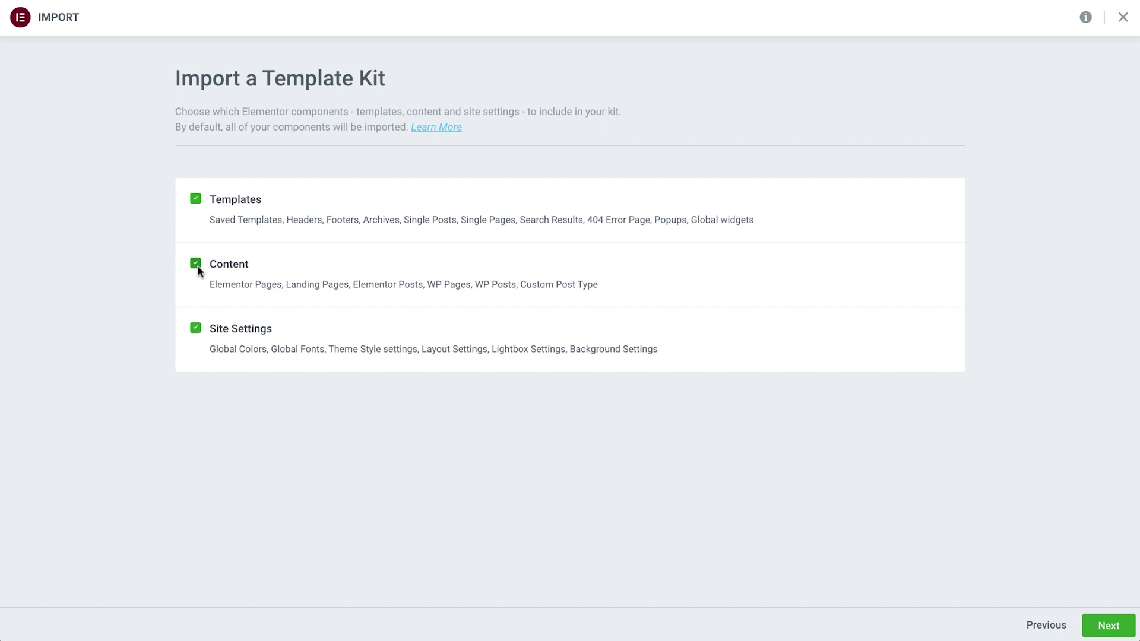
left_click(1126, 629)
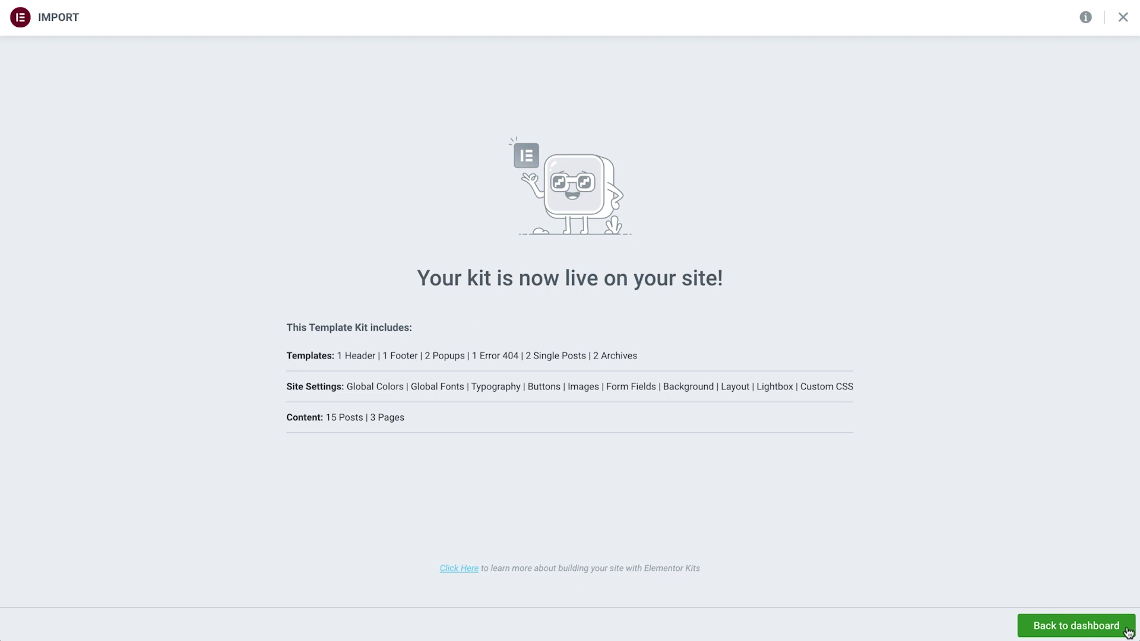
- Close the kit import summary with Back to dashboard
left_click(1090, 630)
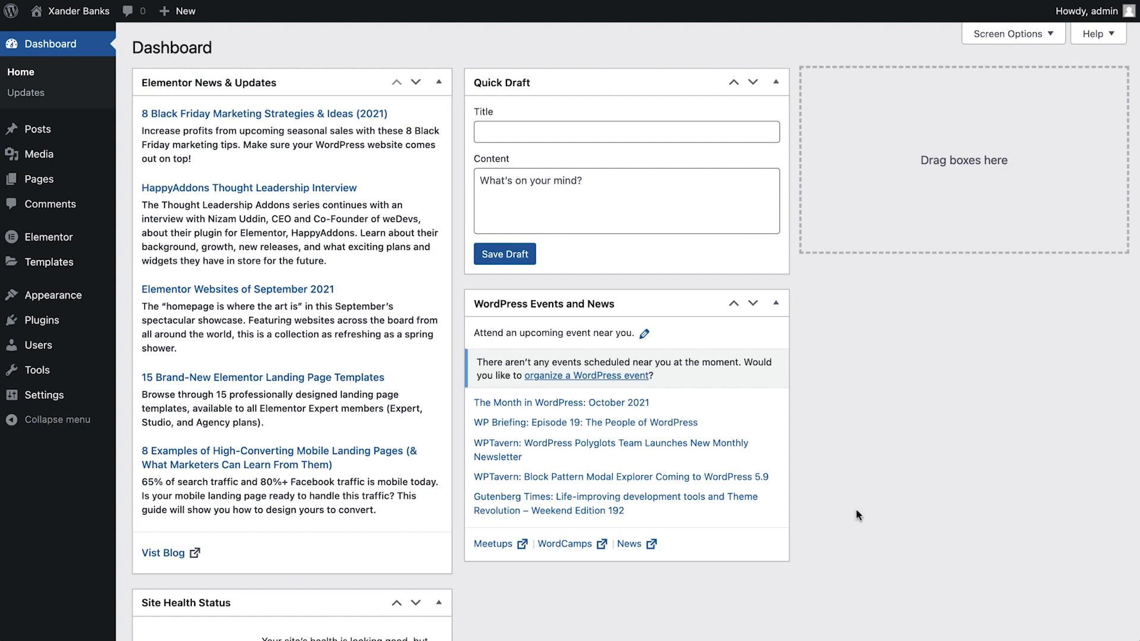
- Create a new menu named 'Main Menu' under Appearance > Menus
mouse_move(96, 305)
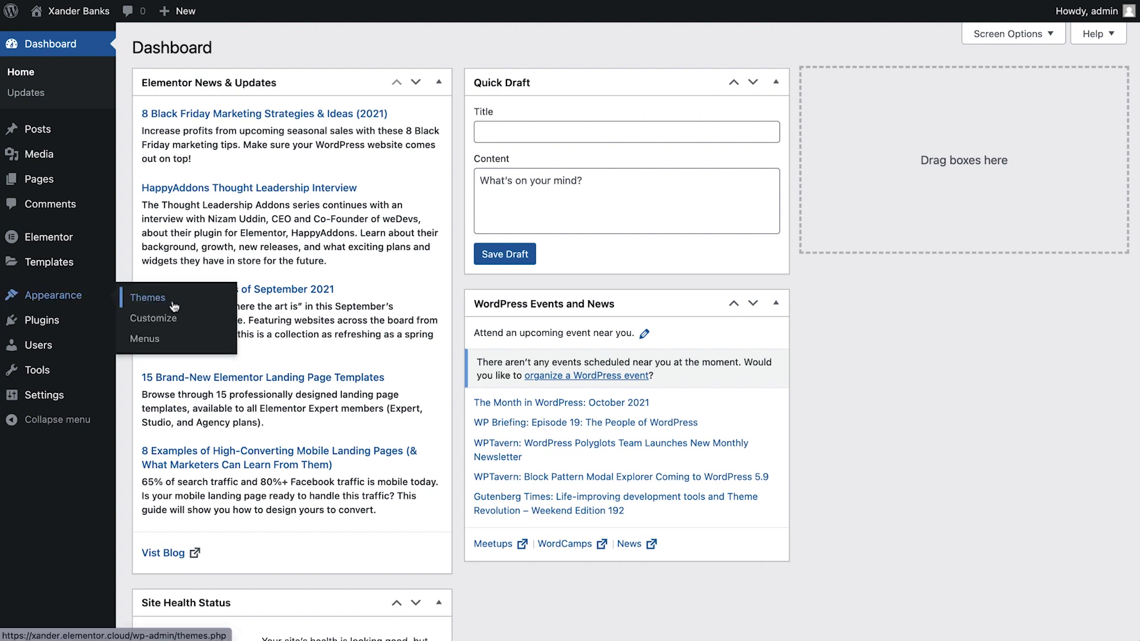
left_click(146, 339)
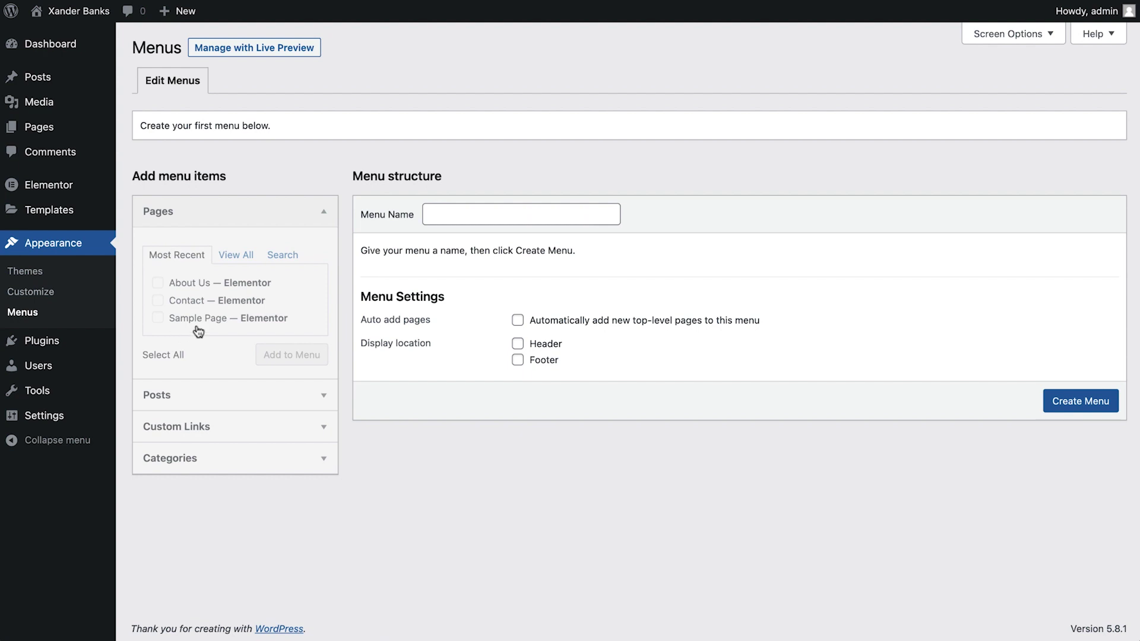
left_click(501, 213)
type("Main Menu")
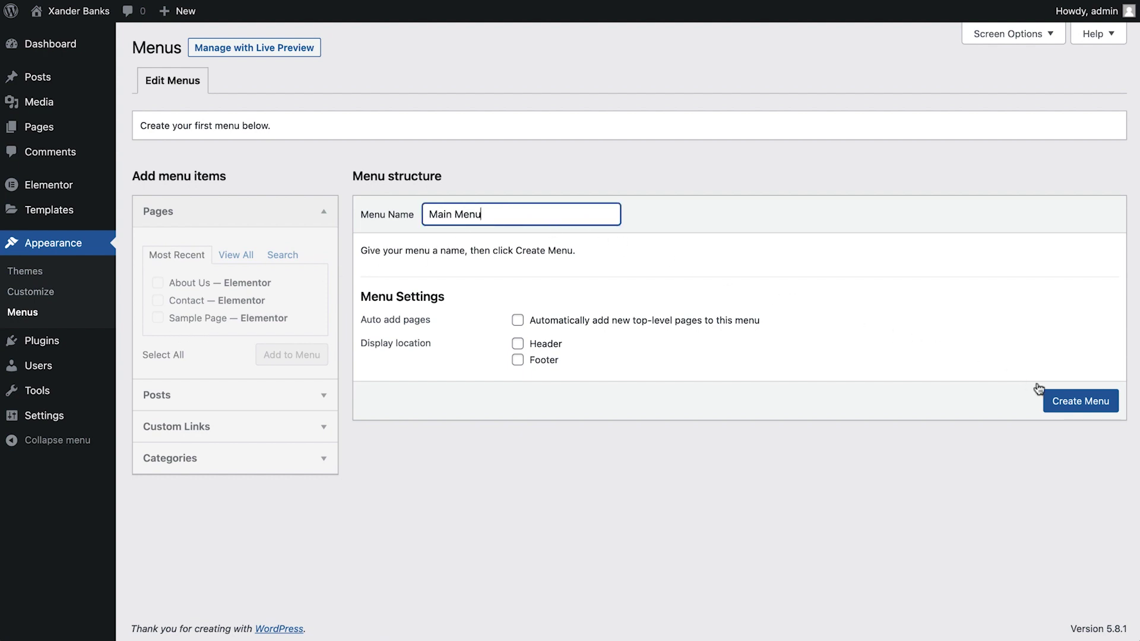
left_click(1080, 401)
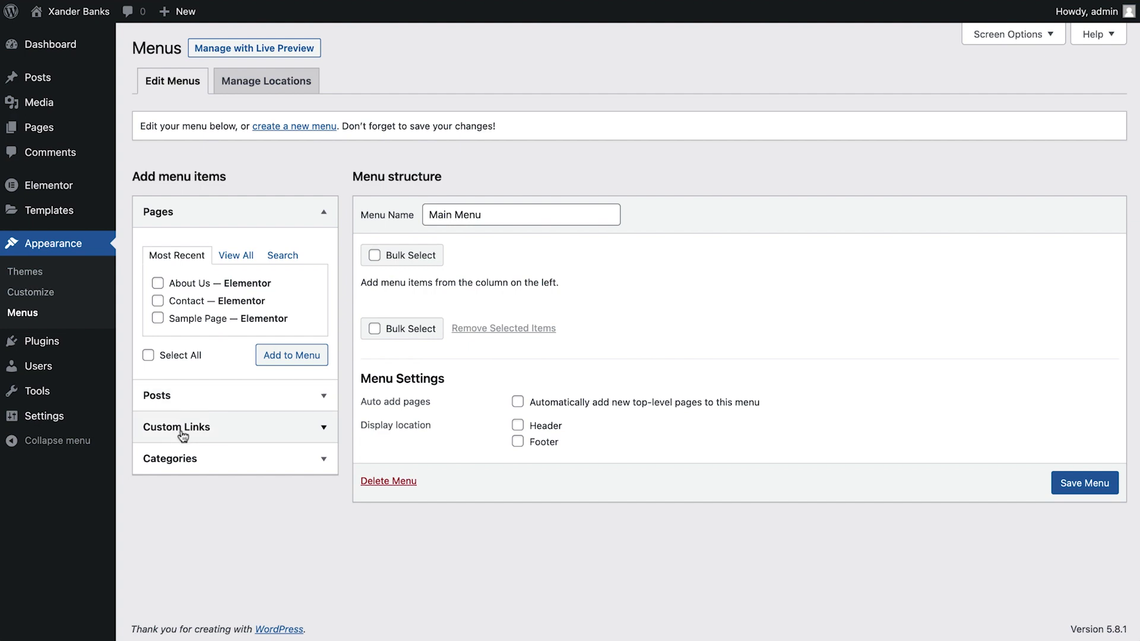
- Add the Home, About Us and Contact pages to Main Menu from the full Pages list
left_click(231, 261)
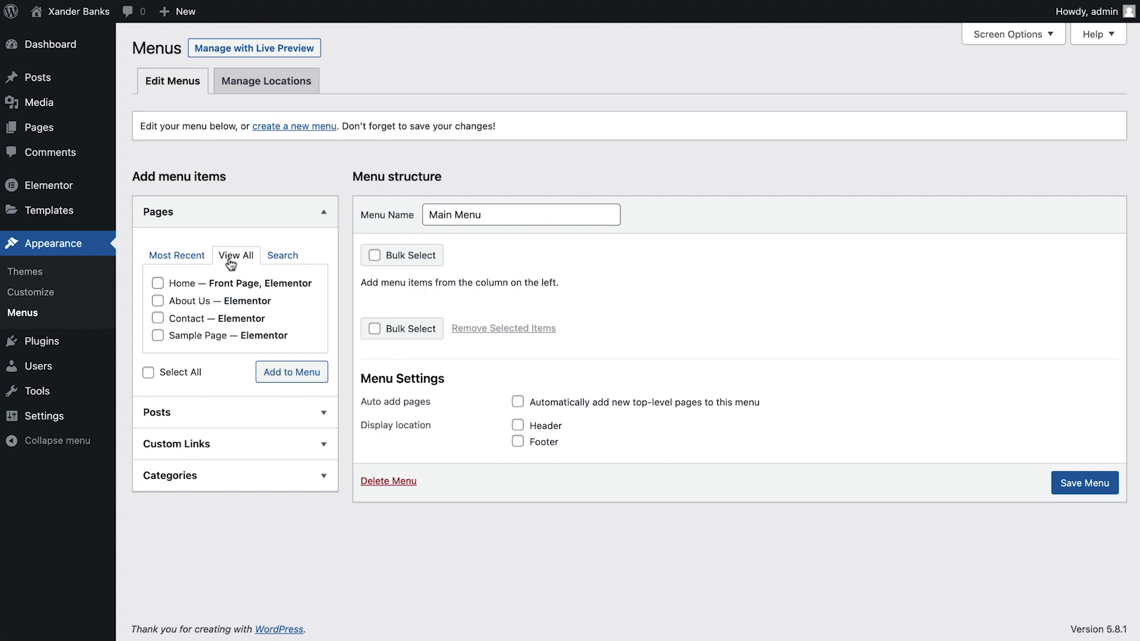
left_click(158, 283)
left_click(157, 301)
left_click(158, 317)
left_click(289, 377)
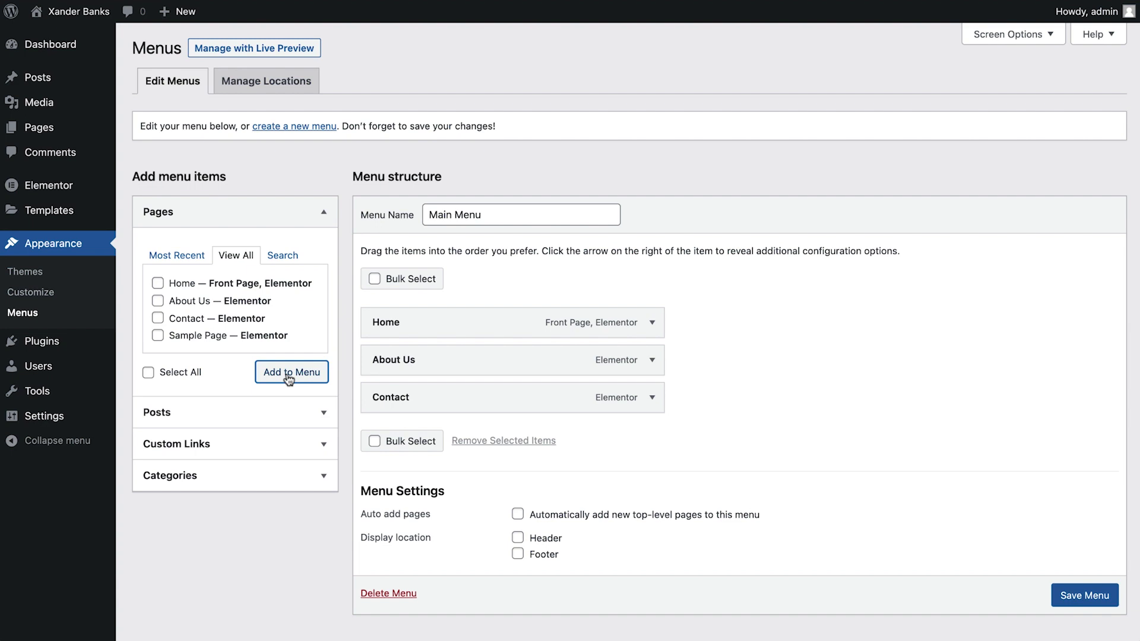
- Add the Uncategorized category to Main Menu and move it up under Home
left_click(202, 475)
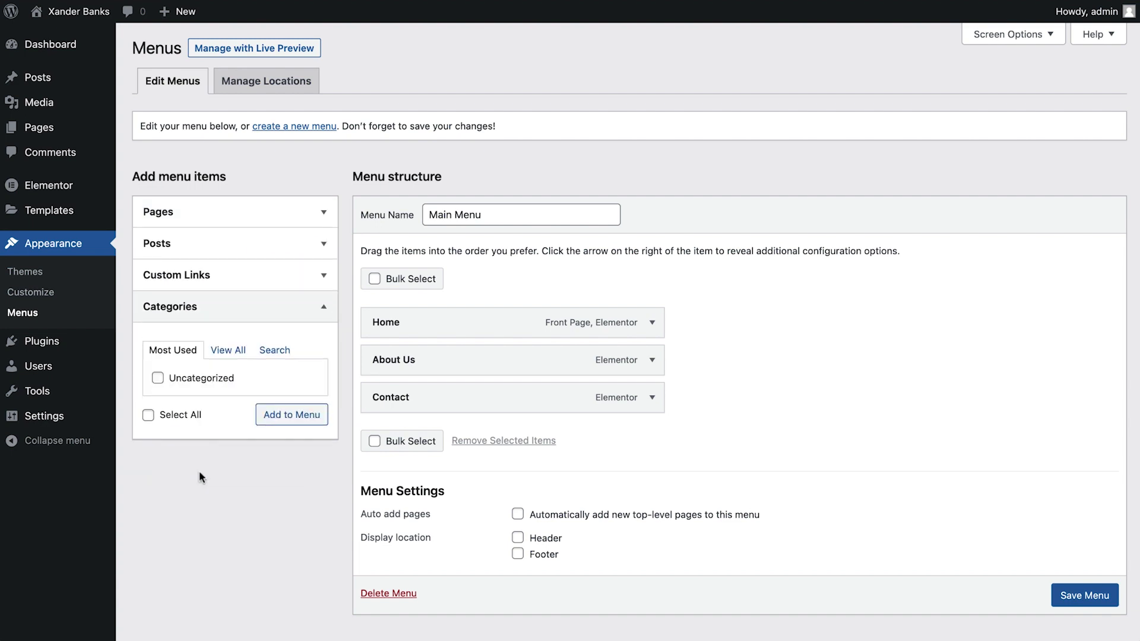
left_click(168, 380)
left_click(275, 415)
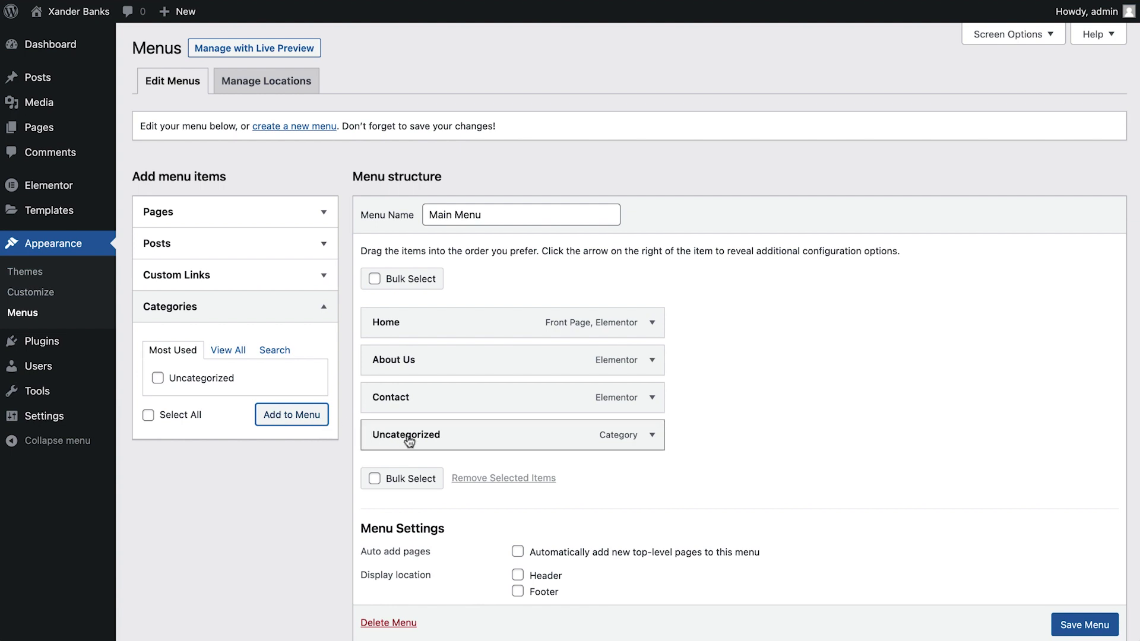
left_click_drag(434, 443, 428, 364)
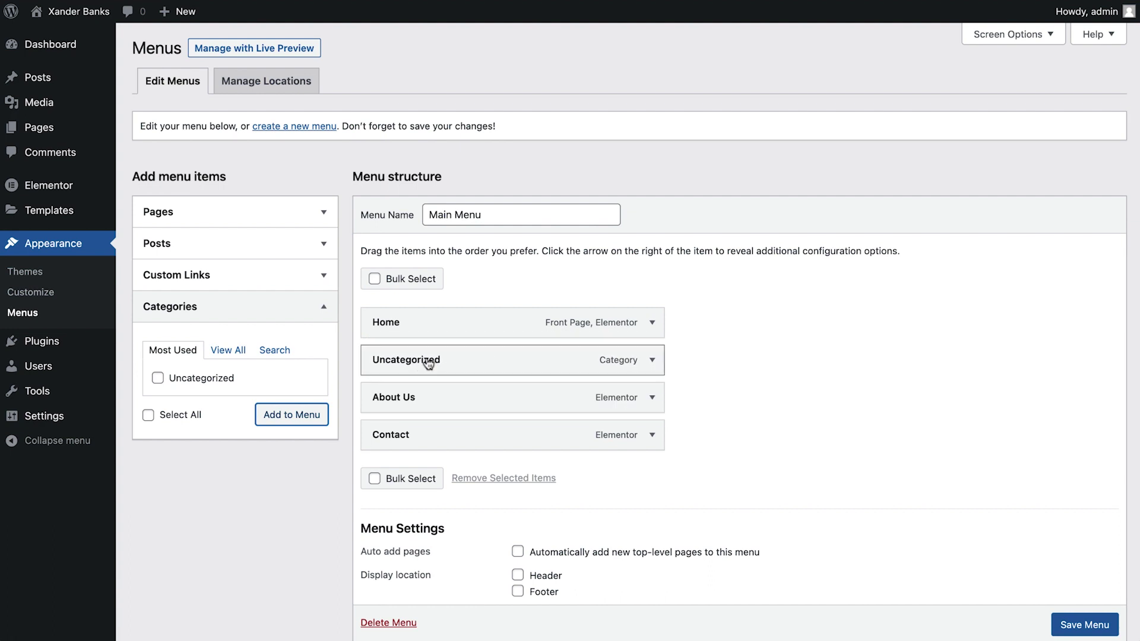
- Relabel Home as 'Start Here 👉' and Uncategorized as 'My Adventures 📗'
left_click(651, 322)
double_click(495, 366)
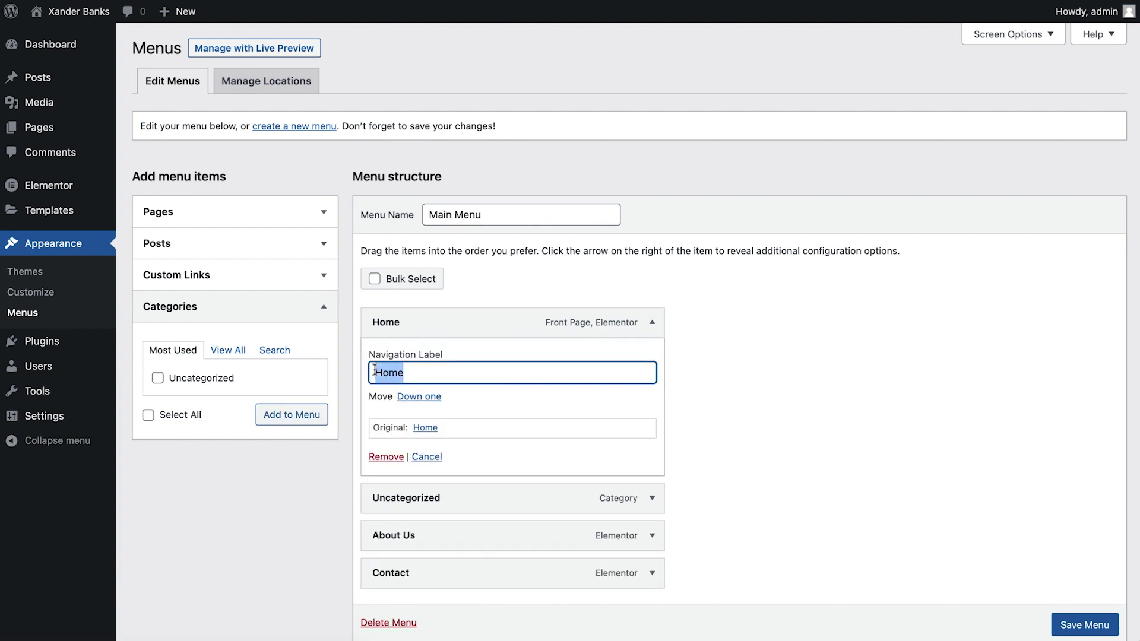
type("Start Here 👉")
left_click(651, 322)
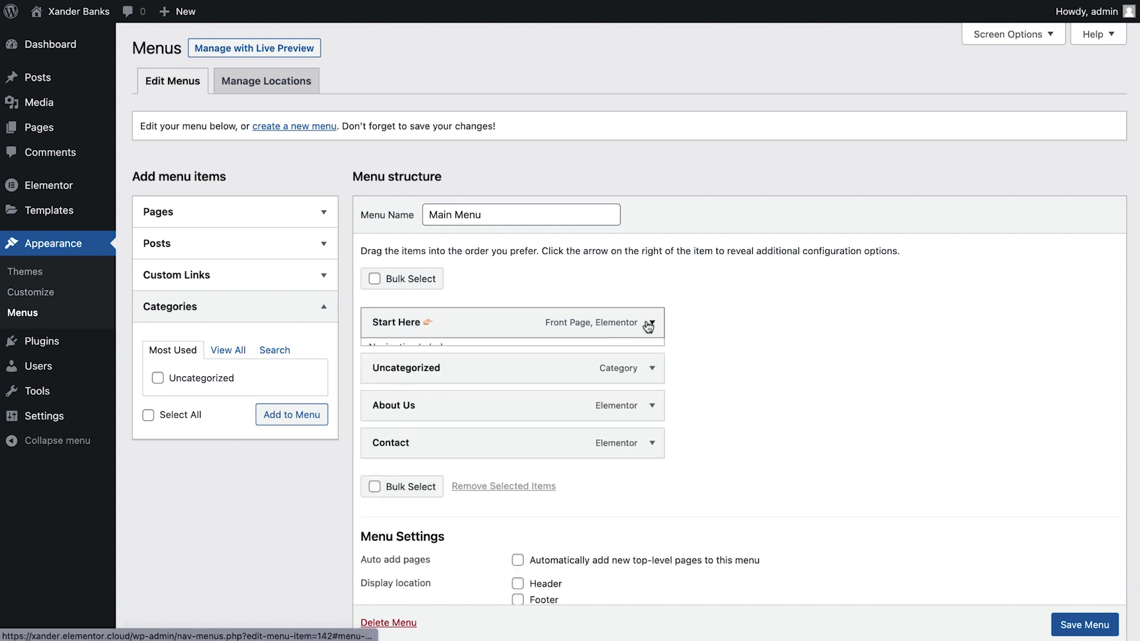
left_click(650, 360)
key("Tab")
type("My Adventures 📗")
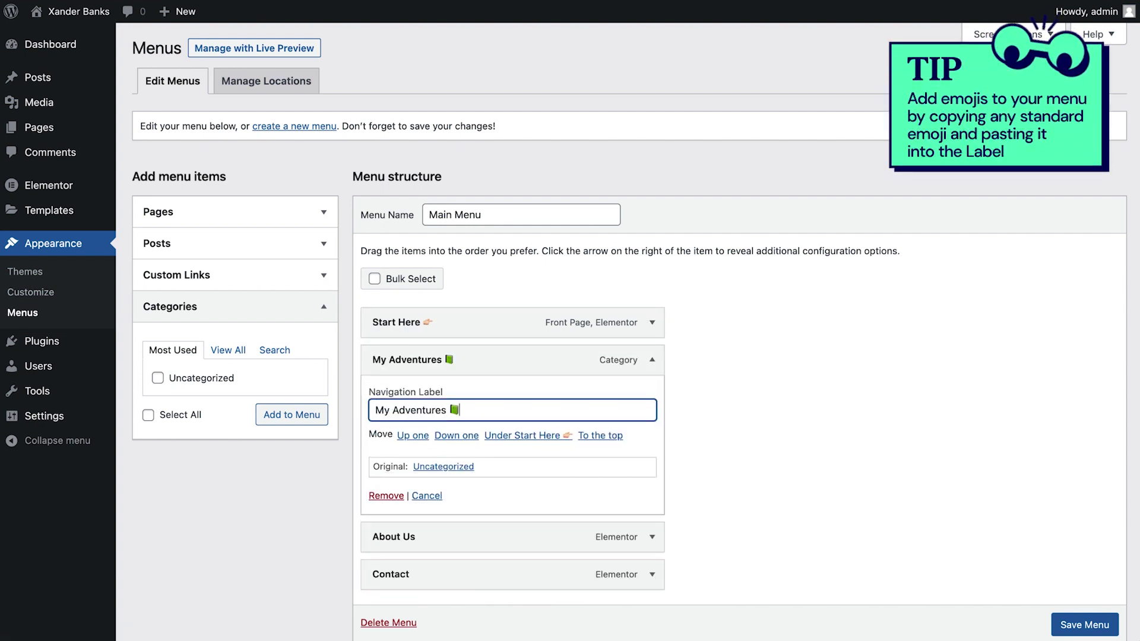
left_click(651, 361)
- Relabel About Us as 'Who Am I 🙋' and Contact as 'Let's Chat 💬', then save
left_click(648, 398)
left_click_drag(423, 448, 375, 447)
type("Who Am I 🙋")
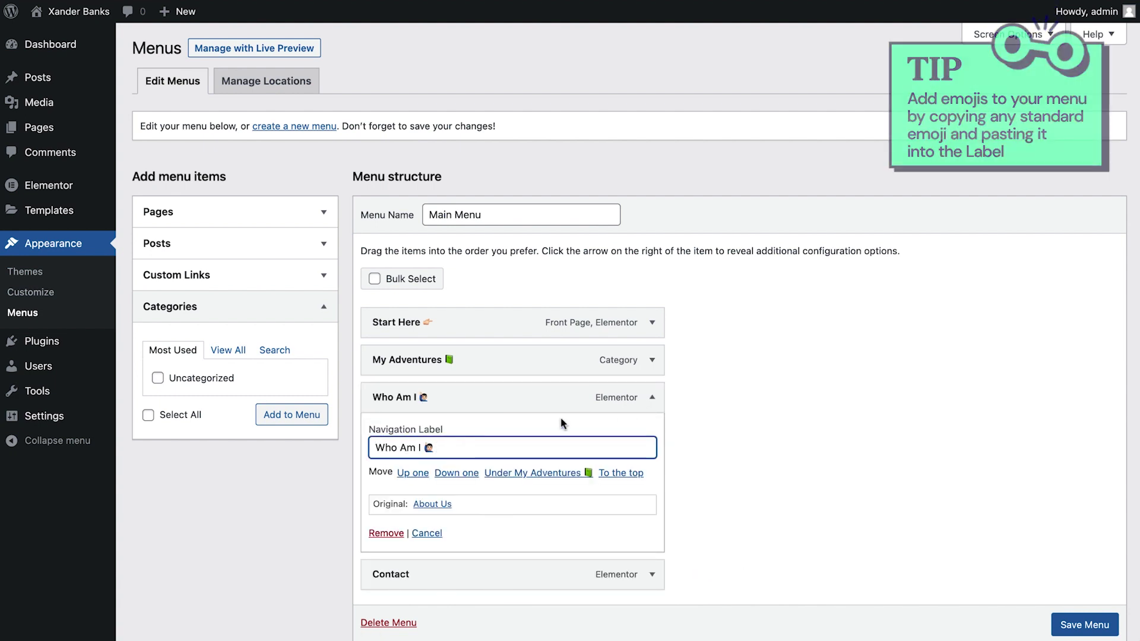
left_click(652, 398)
left_click(652, 435)
left_click_drag(413, 485, 375, 485)
type("Let's Chat 💬")
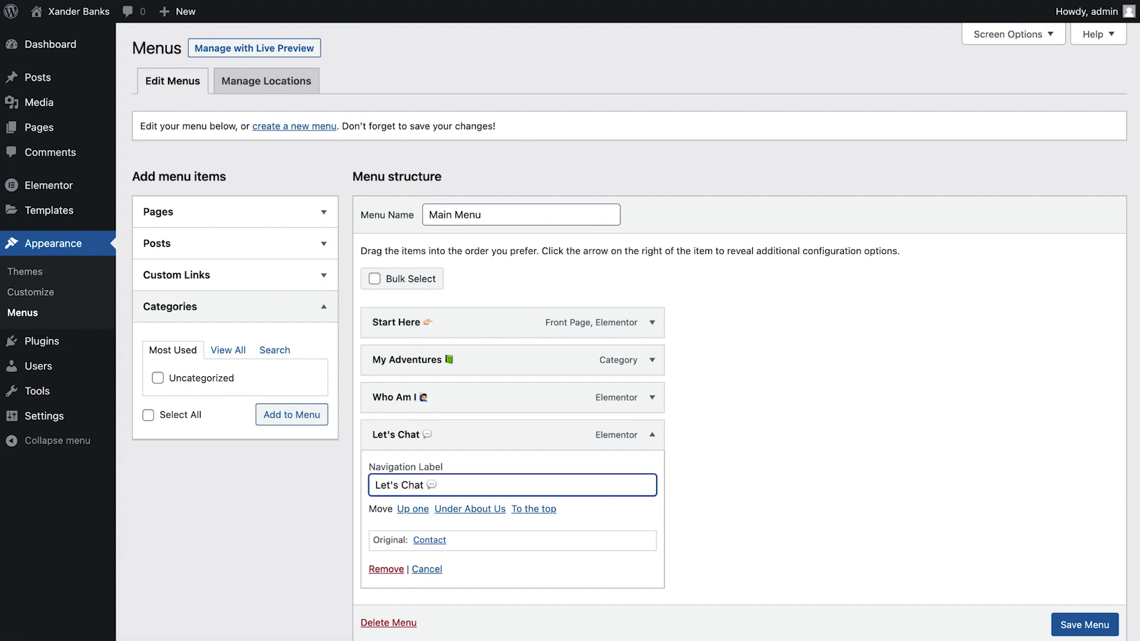
left_click(1075, 629)
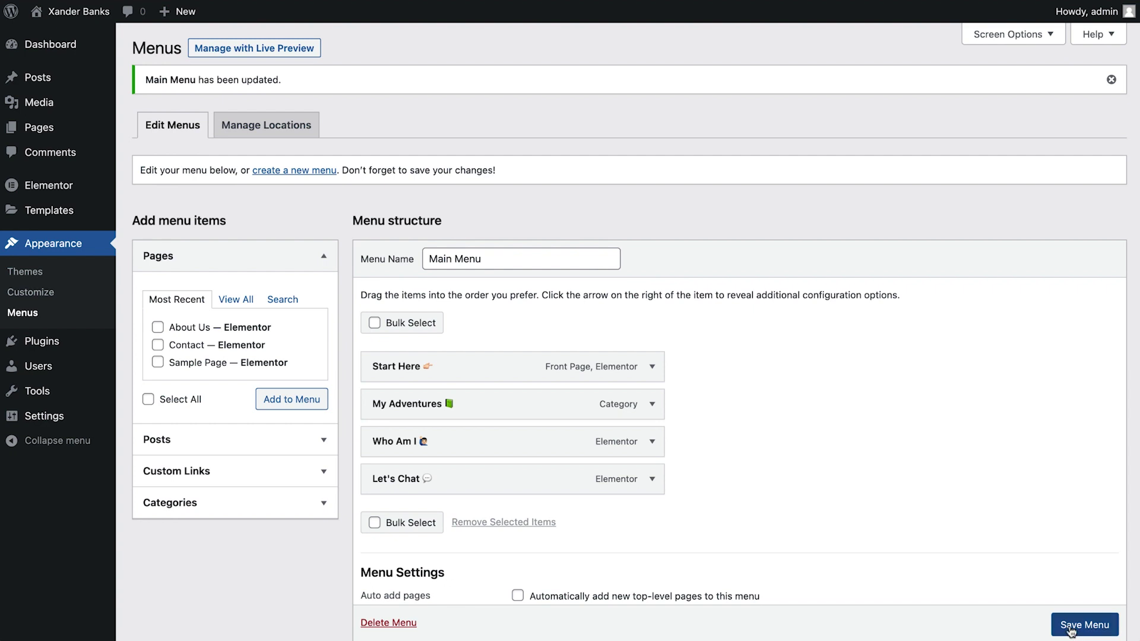
- Quick-edit the About Us page to title 'Who Am I' with slug 'who-am-i' and update it
left_click(66, 130)
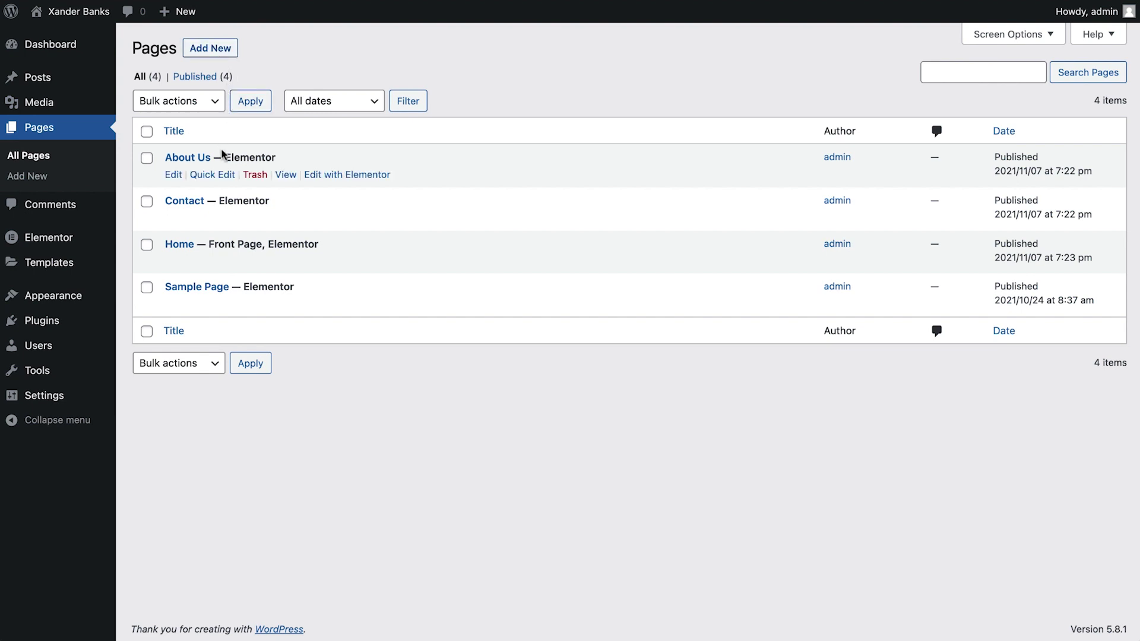
left_click(214, 175)
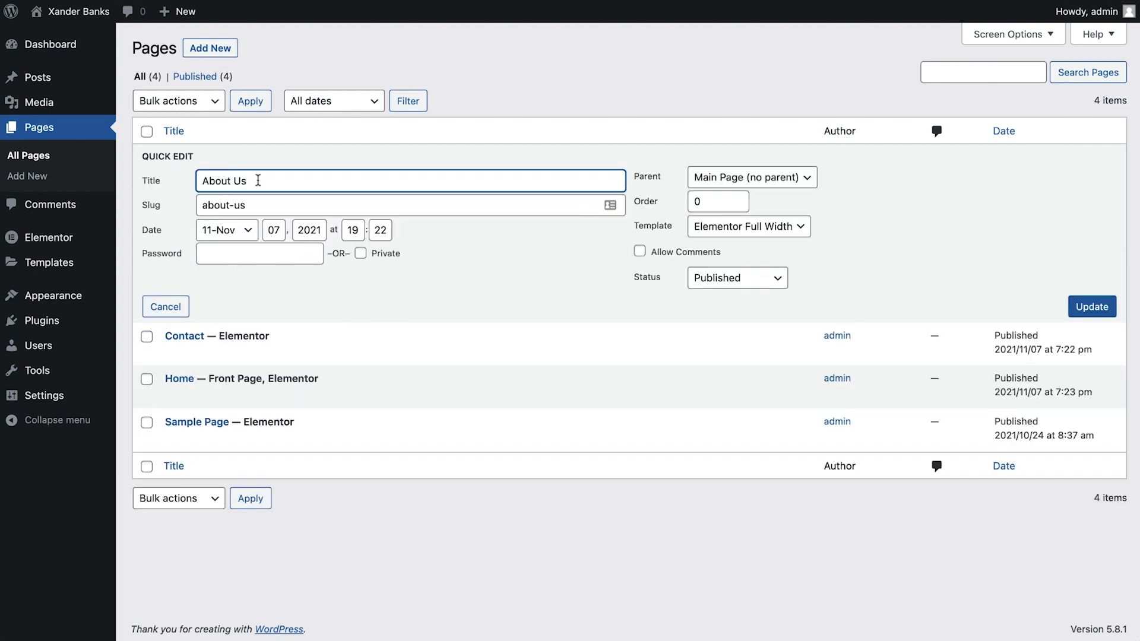
left_click_drag(259, 180, 201, 181)
type("Who Am I")
key("Tab")
type("w")
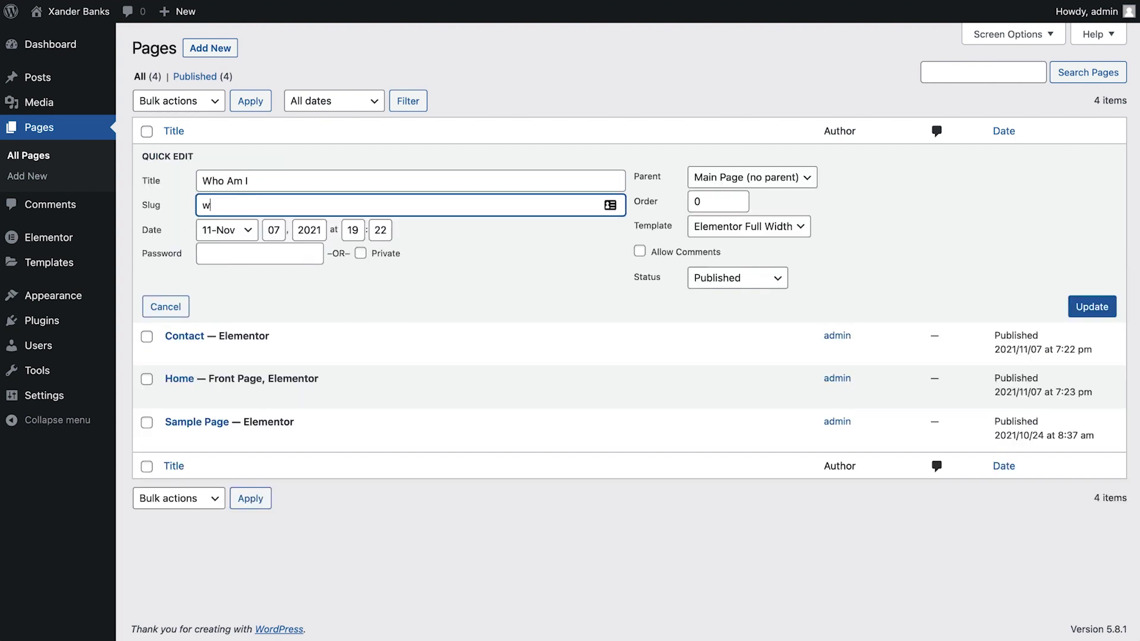
type("ho-am-i")
left_click(1081, 315)
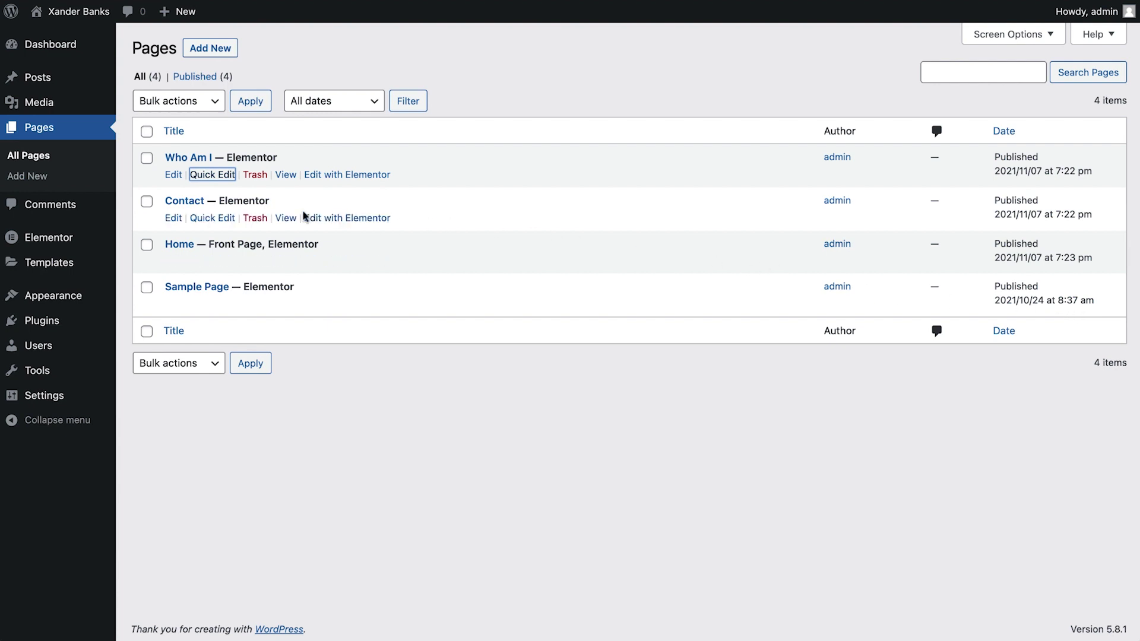
- Quick-edit the Contact page and retitle it 'Let's talk'
left_click(214, 217)
double_click(216, 221)
type("Let'")
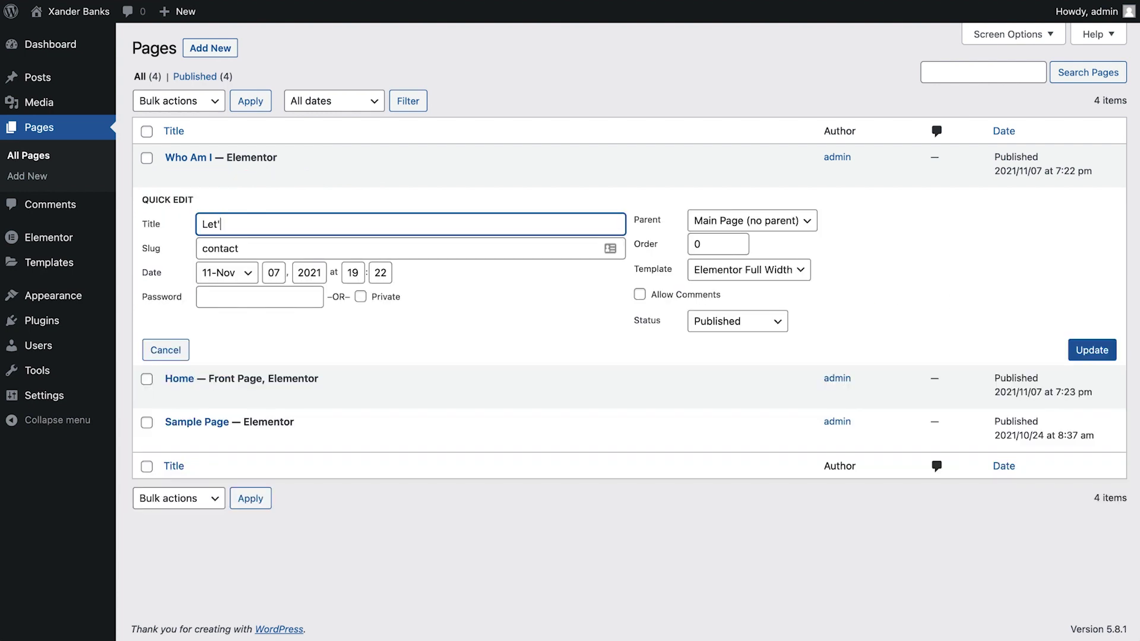
type("s talk")
key("Tab")
- Give the Let's talk page the slug 'lets-talk', update it, and trash Sample Page
type("lets-talk")
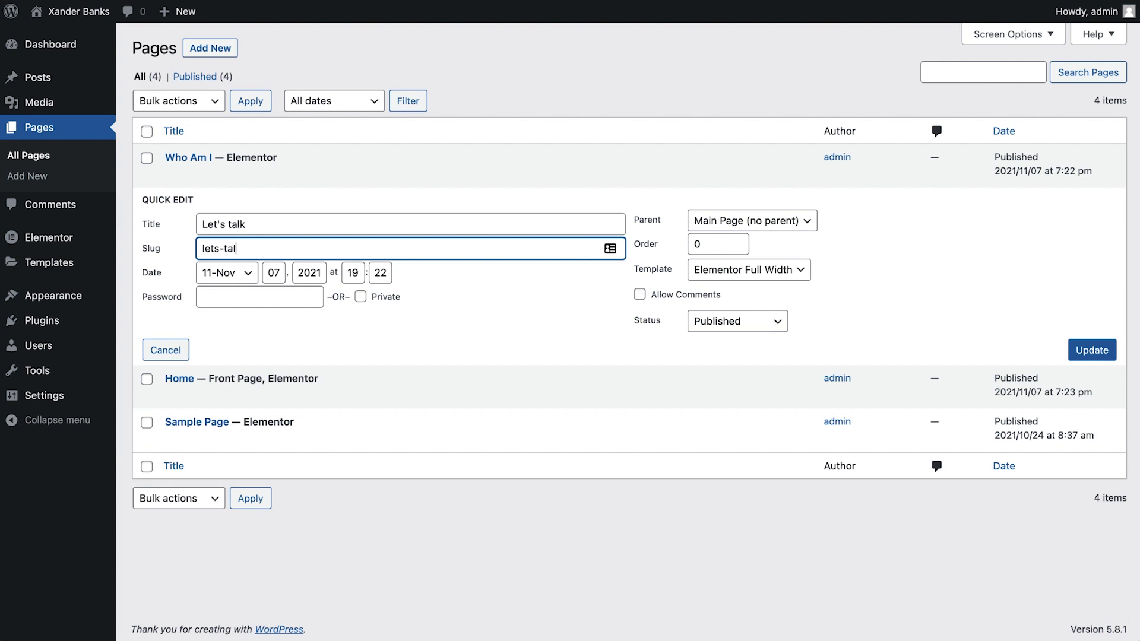
left_click(1086, 351)
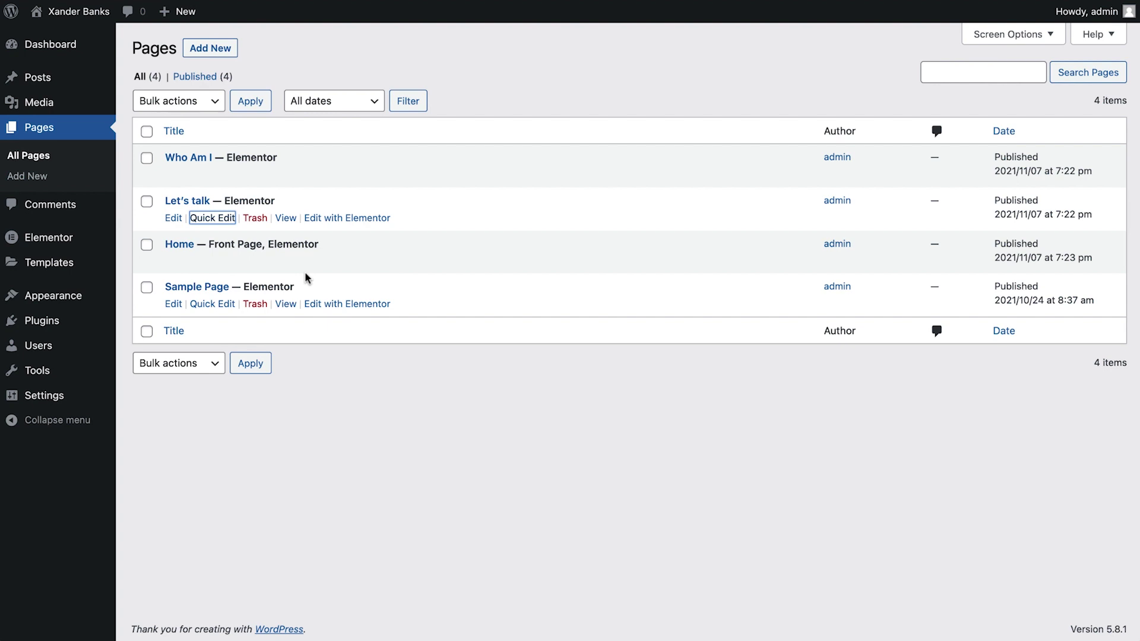
left_click(256, 304)
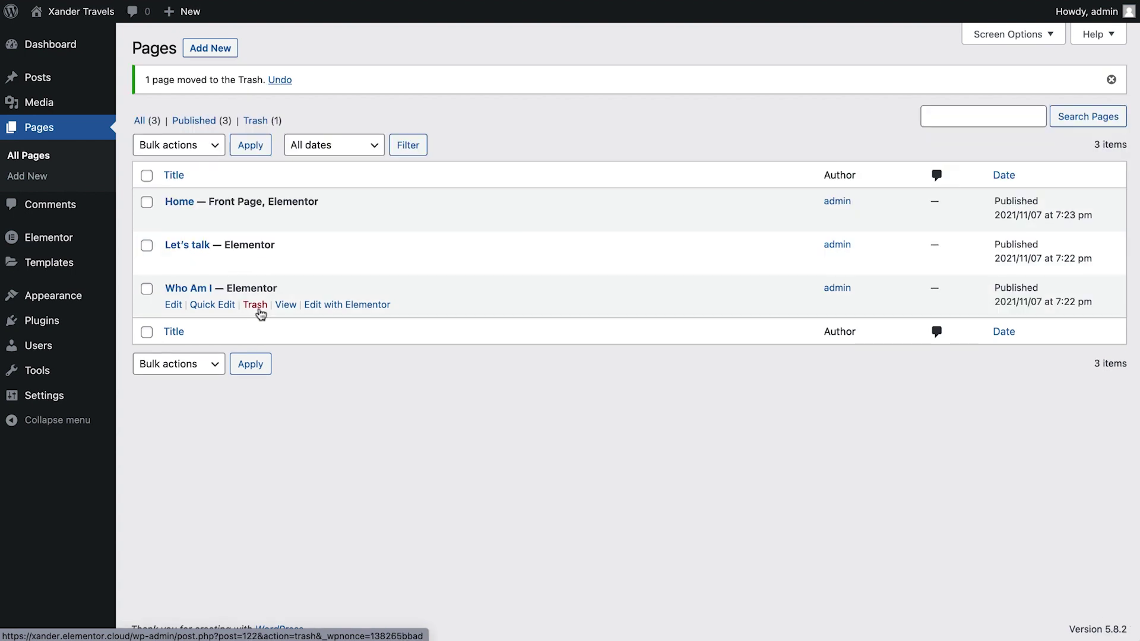
- Select all three remaining pages and check the Bulk actions list without applying anything
left_click(145, 177)
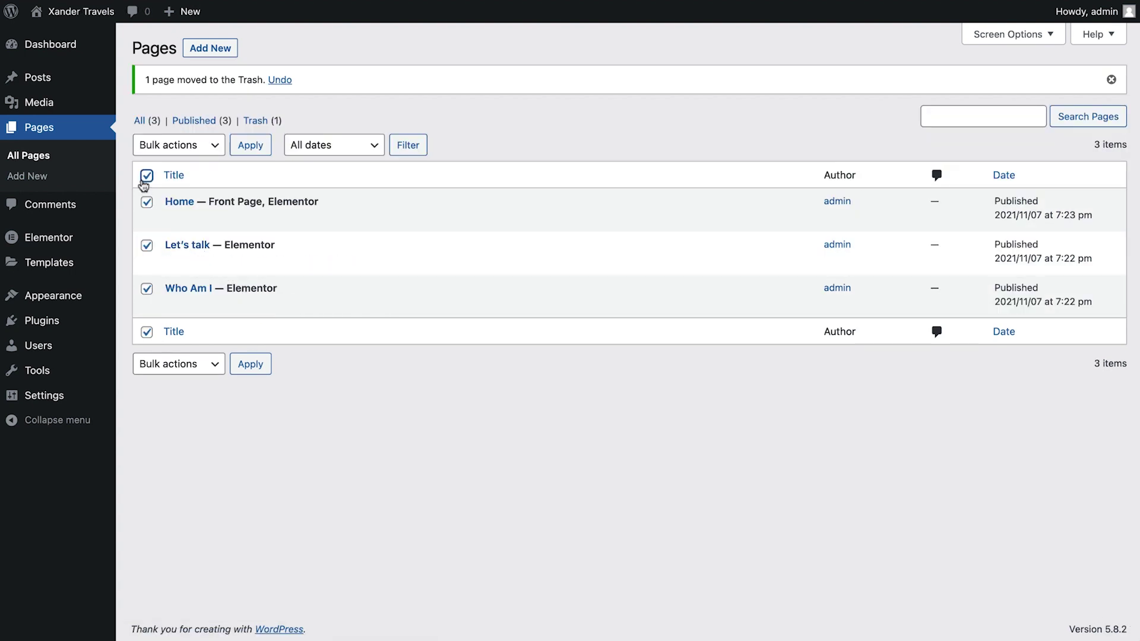
left_click(202, 150)
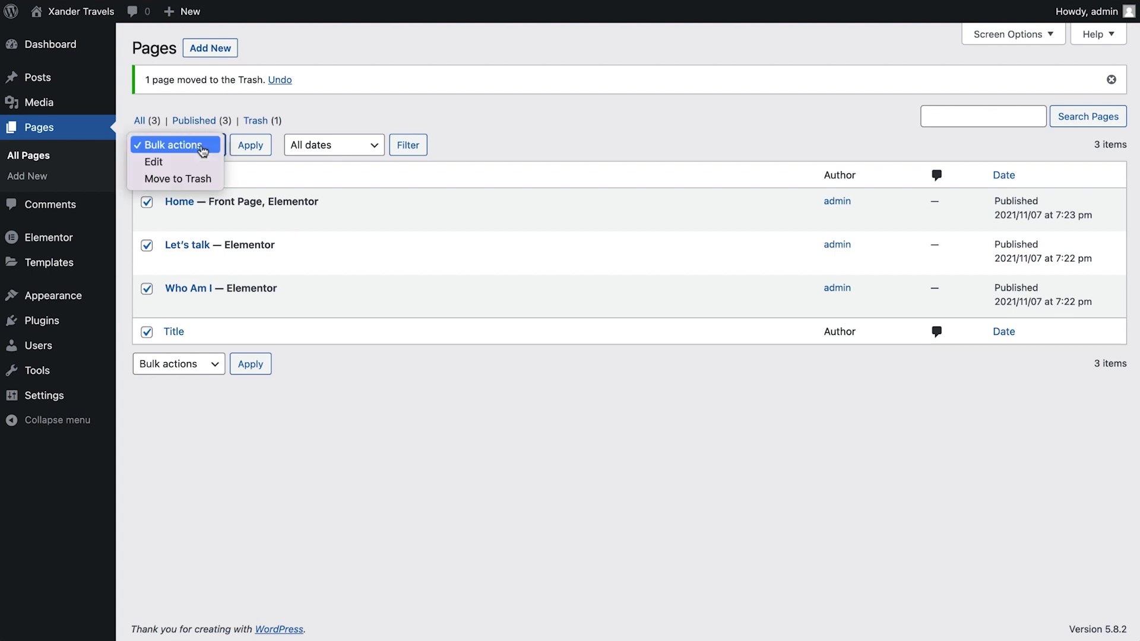
left_click(203, 150)
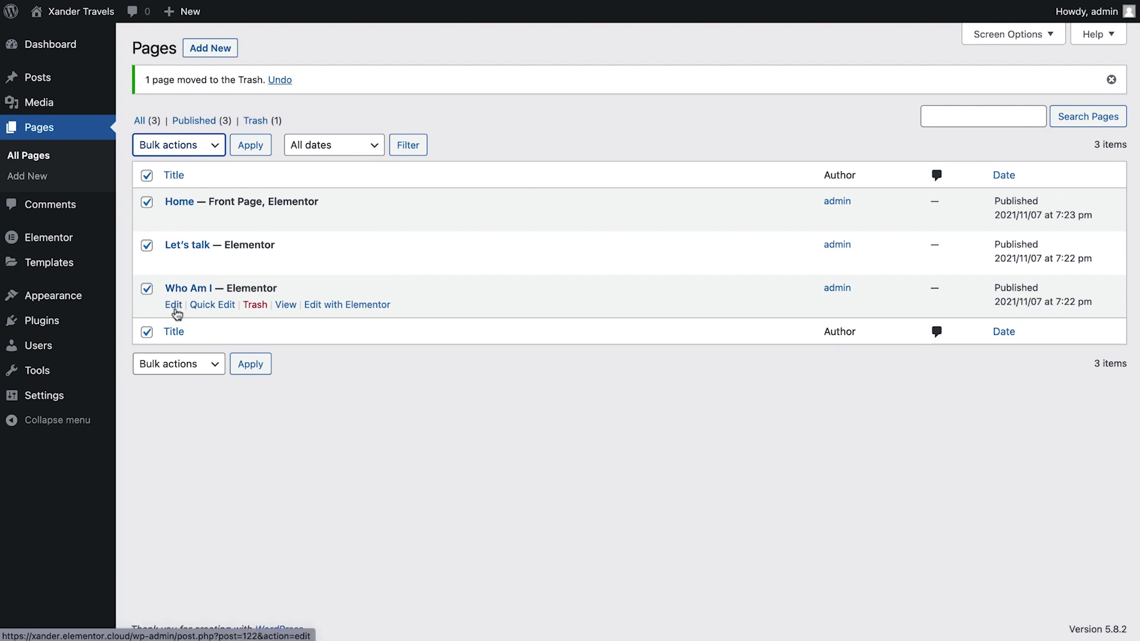
- Upload Forest.jpg as the Who Am I page's featured image, save, and return to Pages
left_click(174, 305)
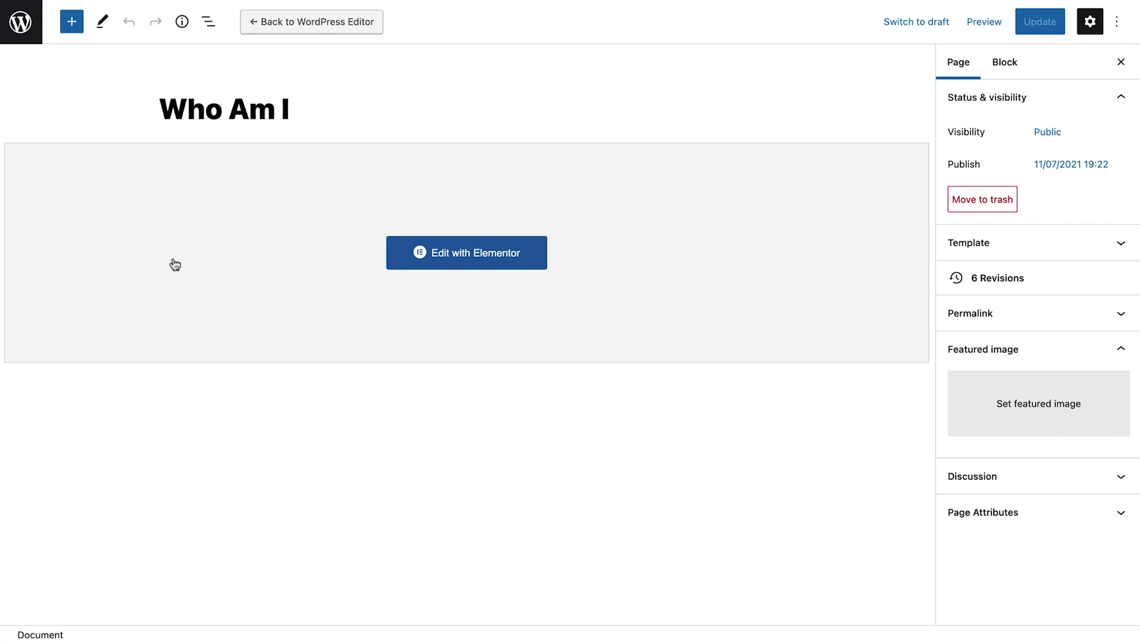
left_click(982, 408)
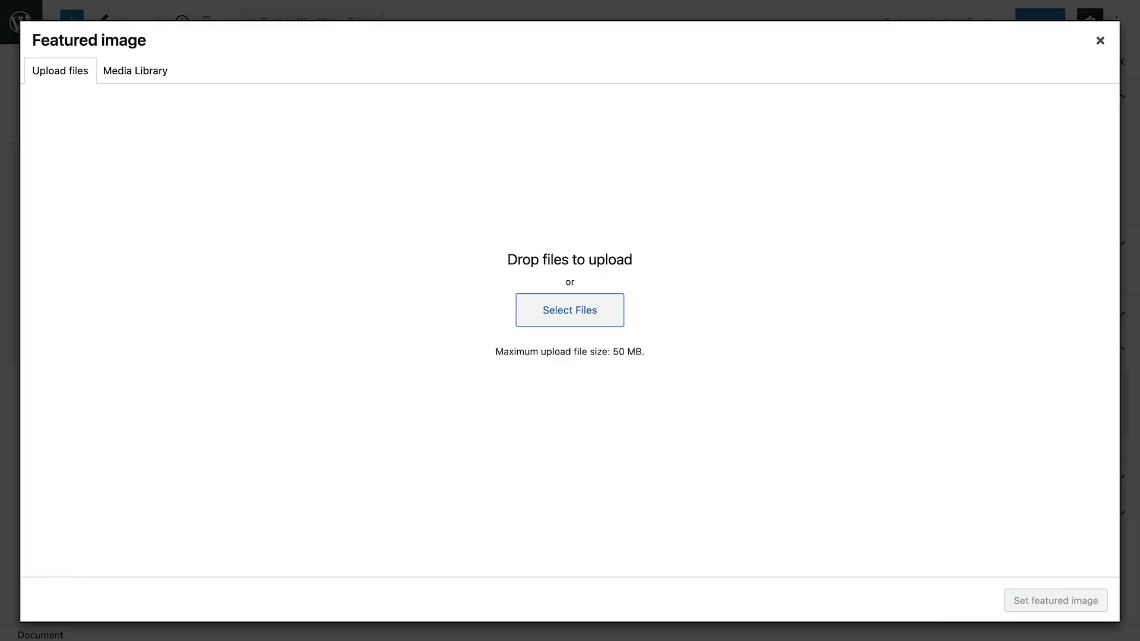
left_click_drag(0, 300, 91, 303)
left_click_drag(142, 306, 143, 307)
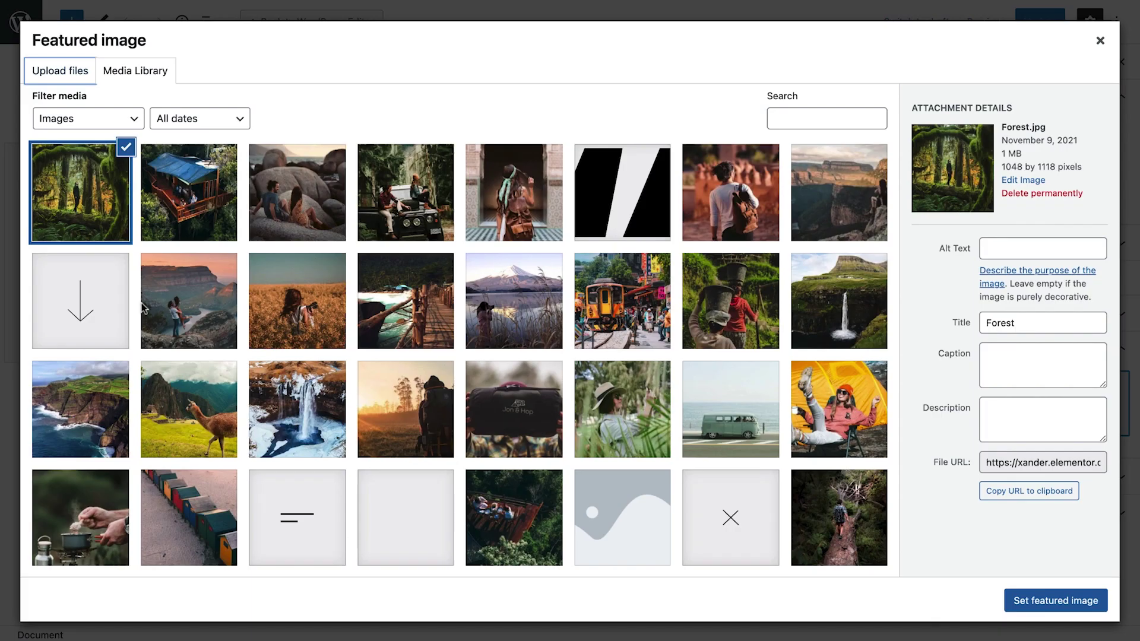
left_click(1045, 601)
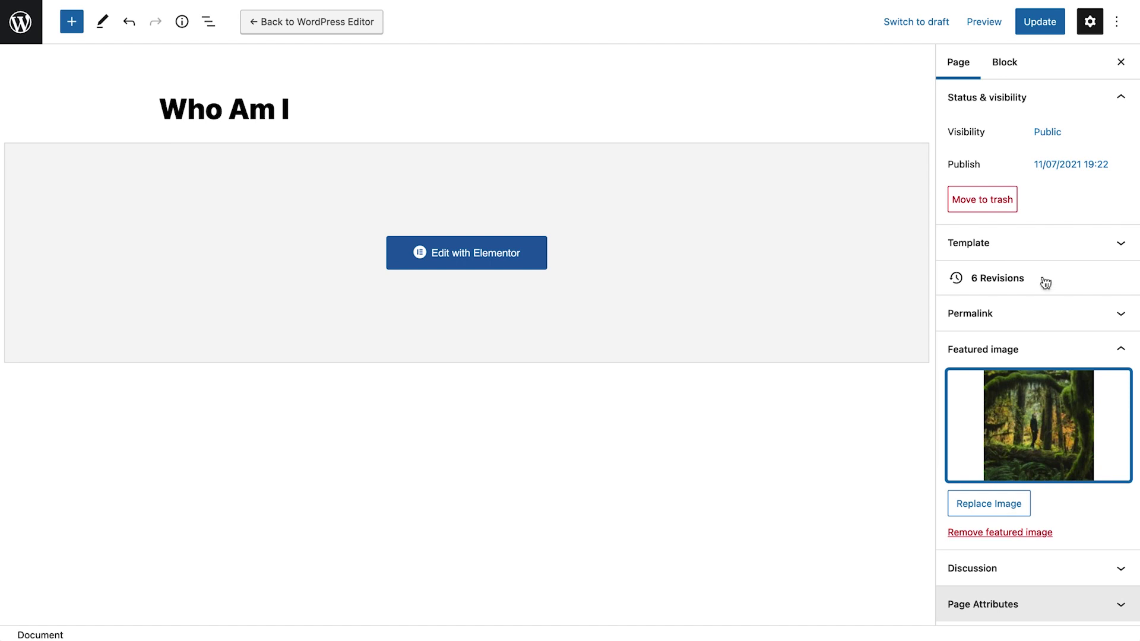
key("ctrl+s")
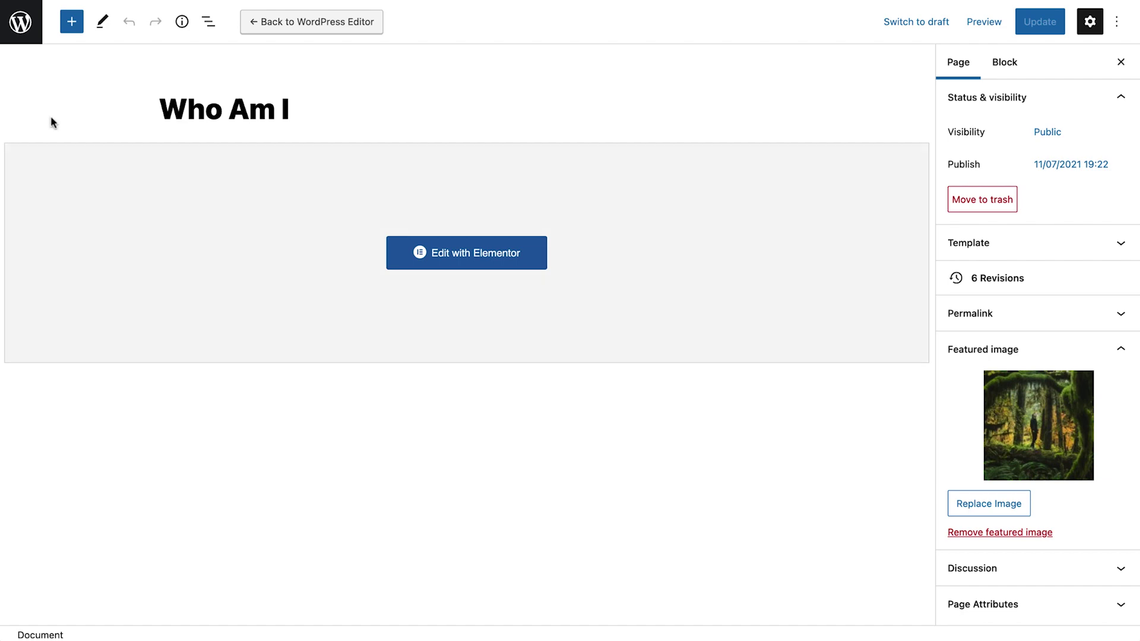
left_click(29, 38)
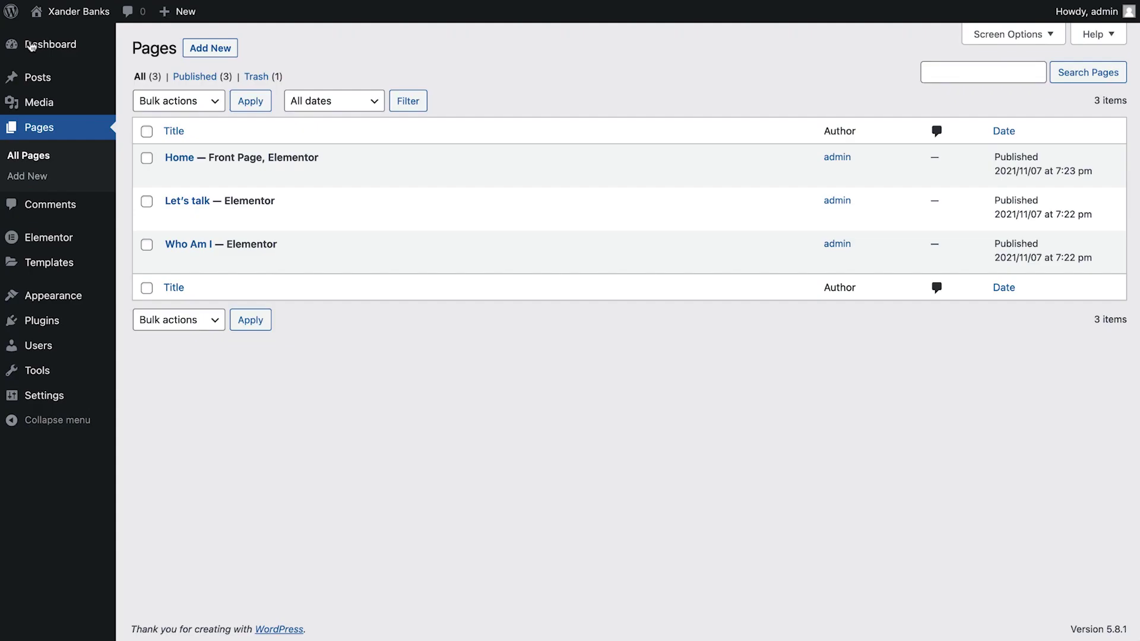
- Show the Posts list with the site's 16 published travel posts
left_click(48, 84)
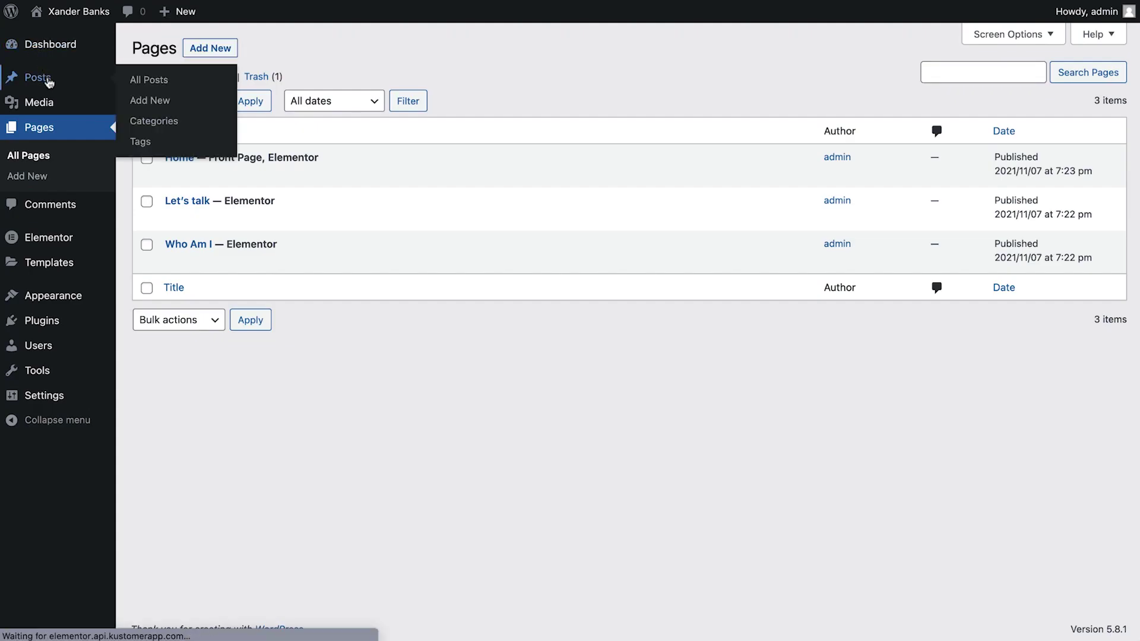
mouse_move(152, 188)
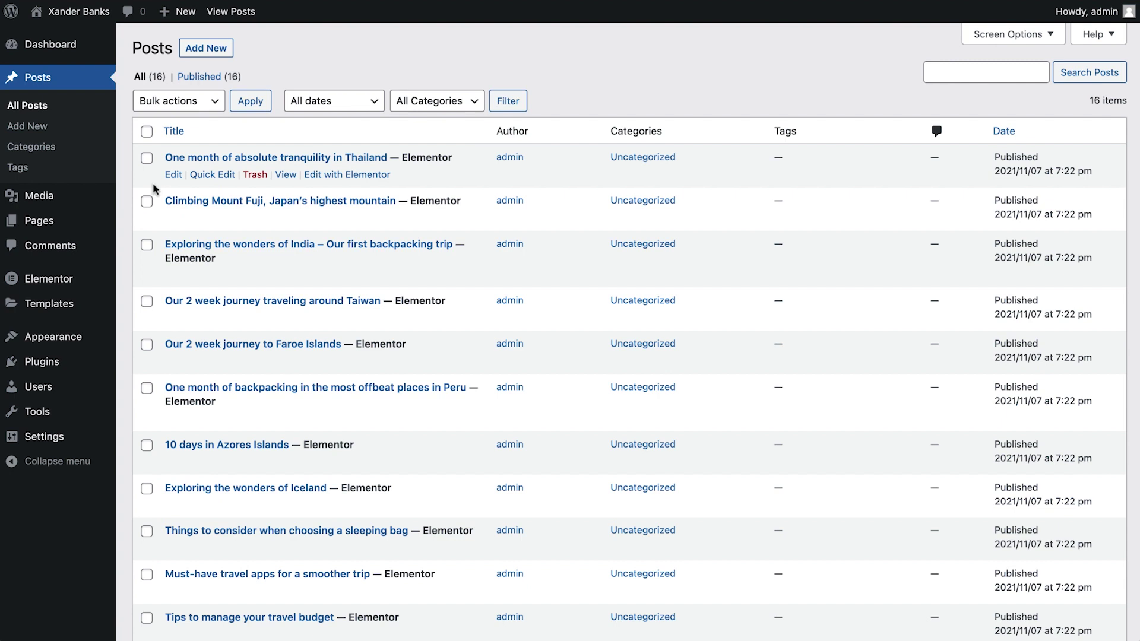
- Open Templates > Theme Builder, then close its overlay to reveal the 7 published templates
mouse_move(88, 306)
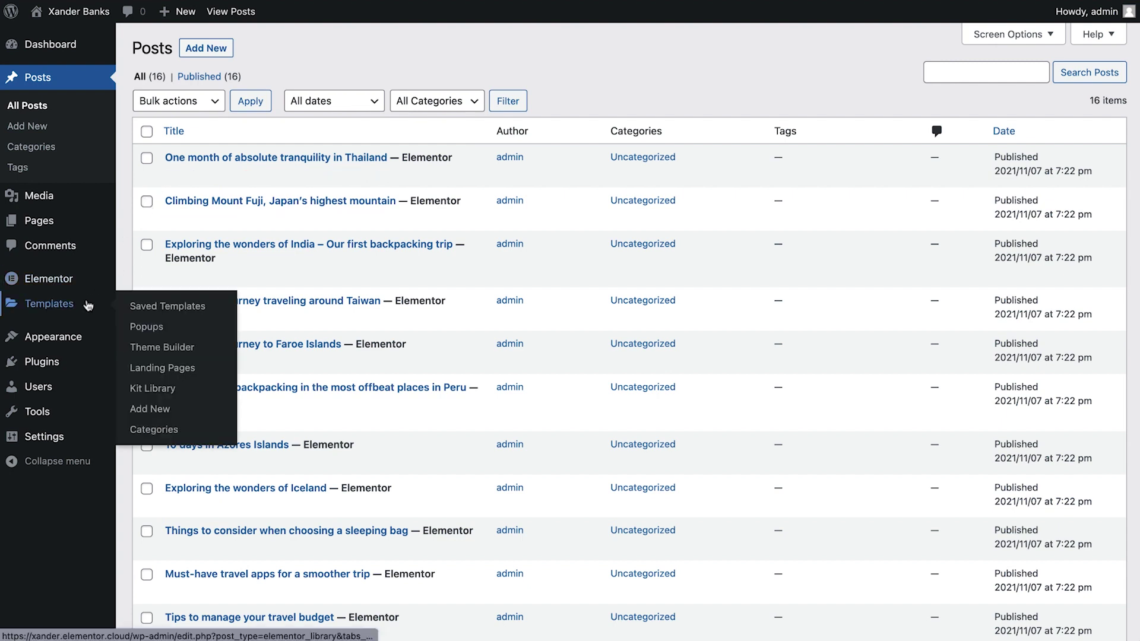
left_click(149, 350)
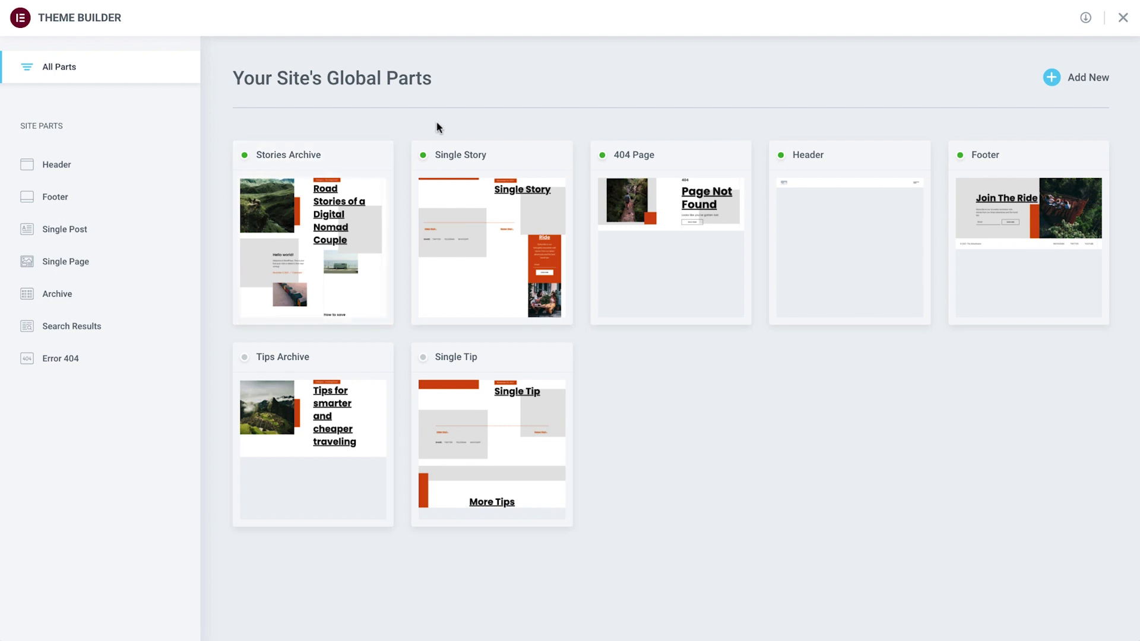
left_click(1122, 19)
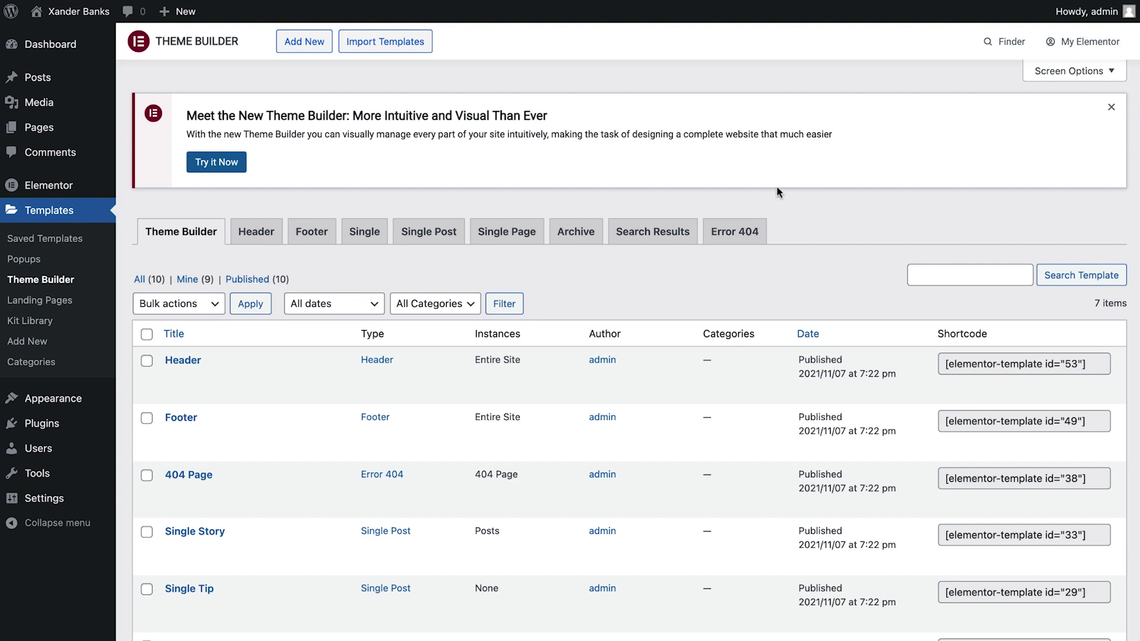
mouse_move(53, 499)
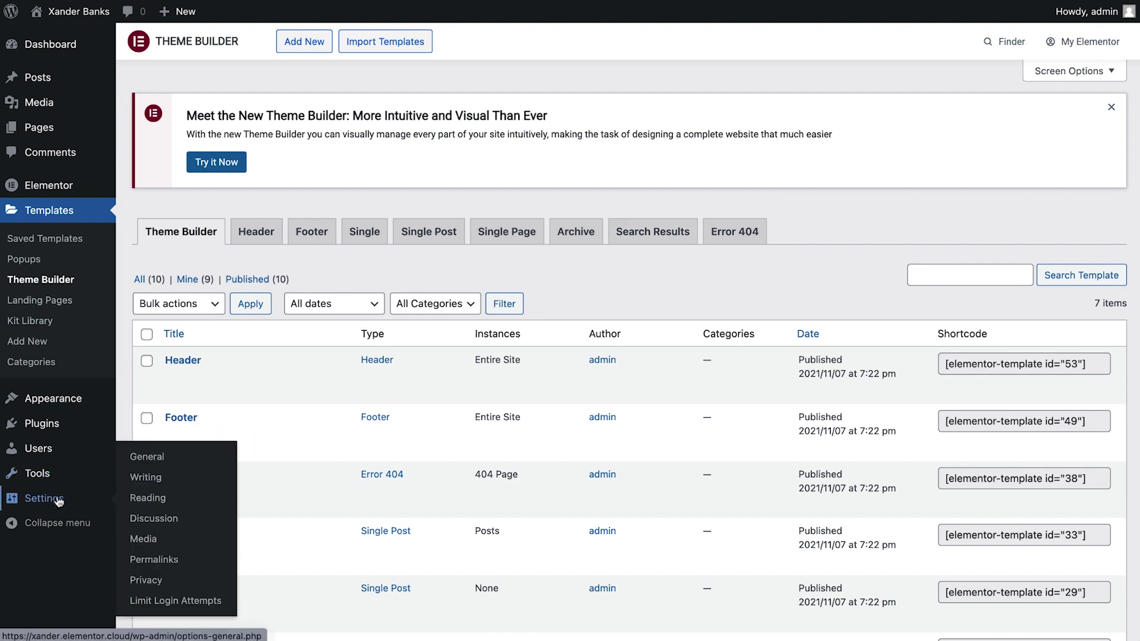
- Confirm in Reading settings that Home is the static front page, then return to Pages
left_click(144, 498)
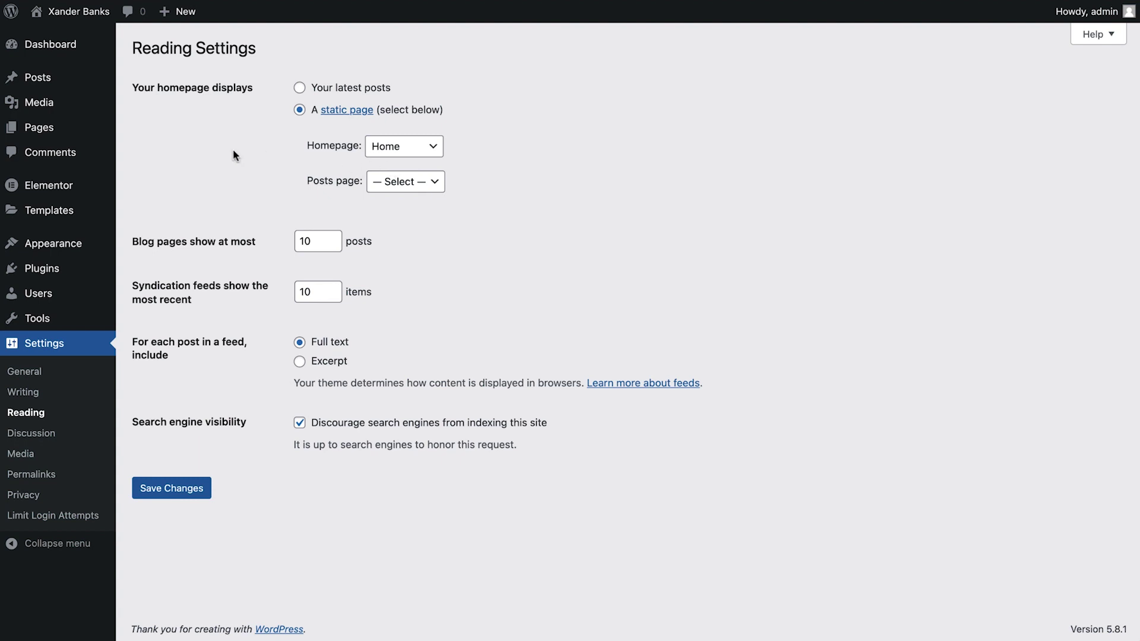
left_click(39, 127)
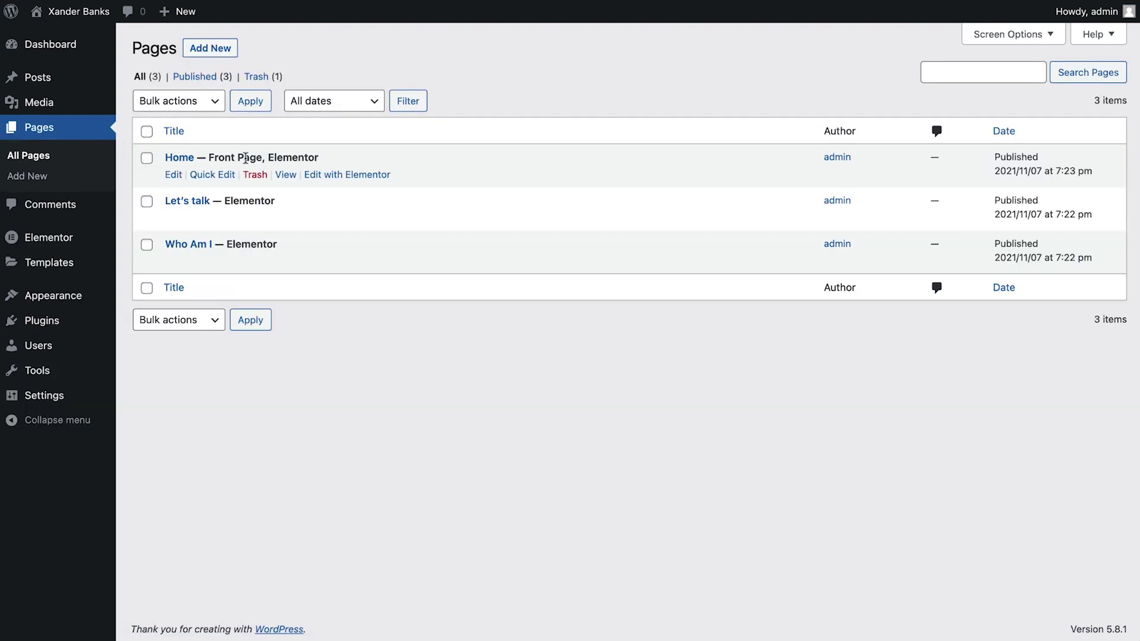
- Edit the Home page with Elementor and scroll down to Our Latest Adventures
left_click(347, 174)
scroll(348, 175, "down", 10)
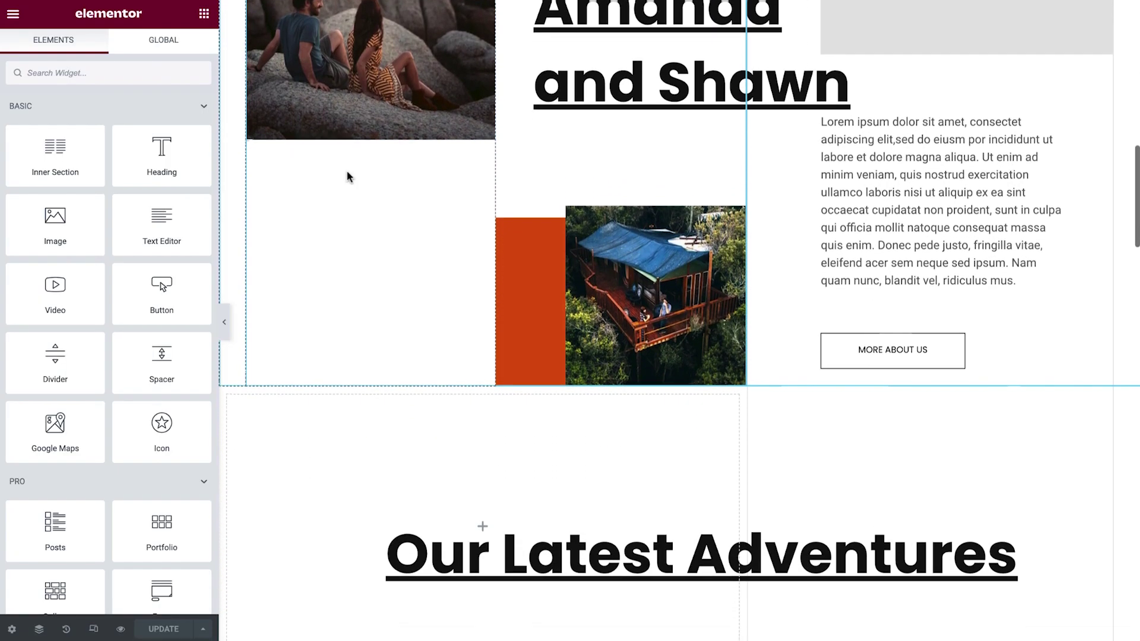
scroll(348, 176, "down", 1)
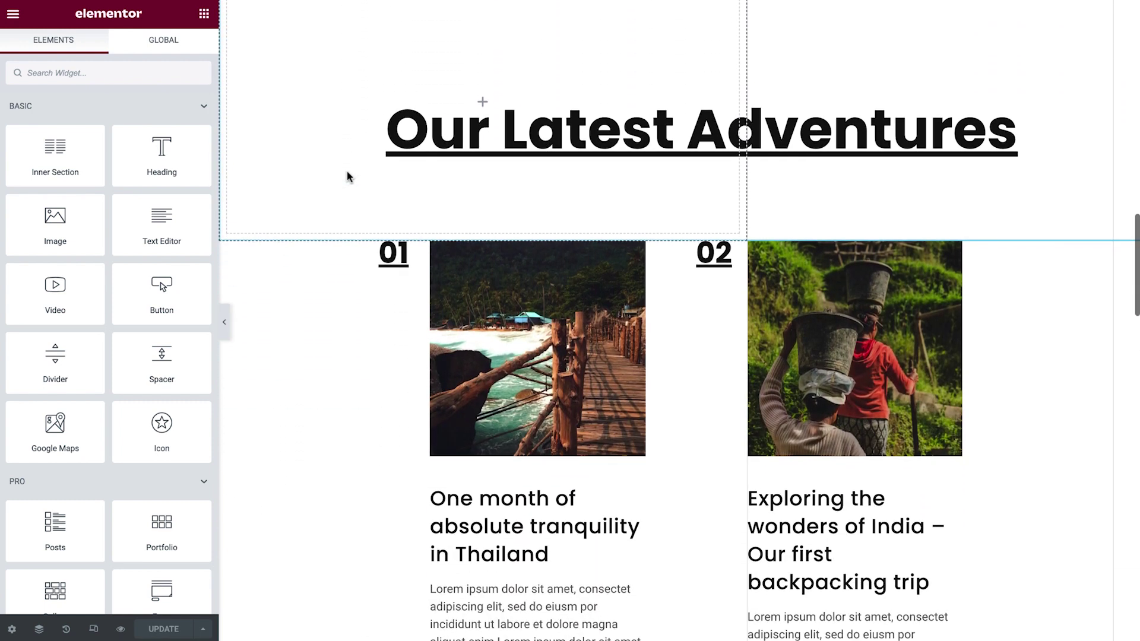